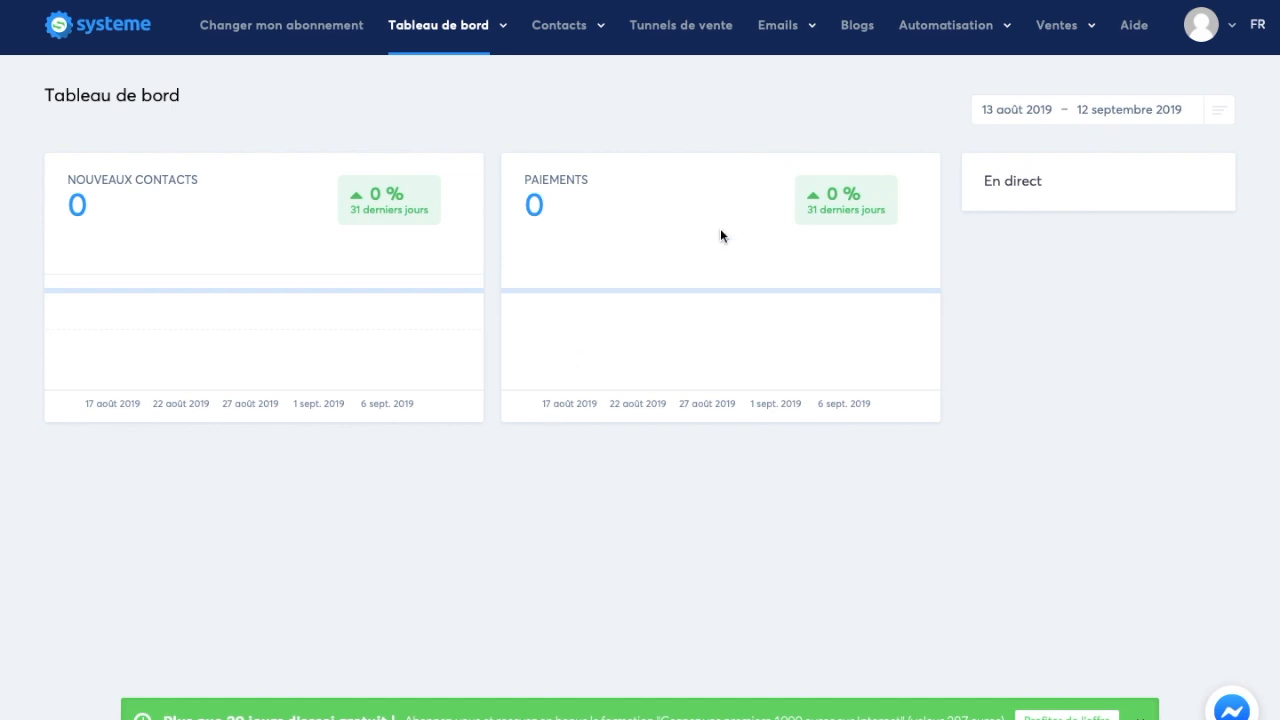
# Open the profile settings and check the account's e-mail address
pyautogui.click(1233, 36)
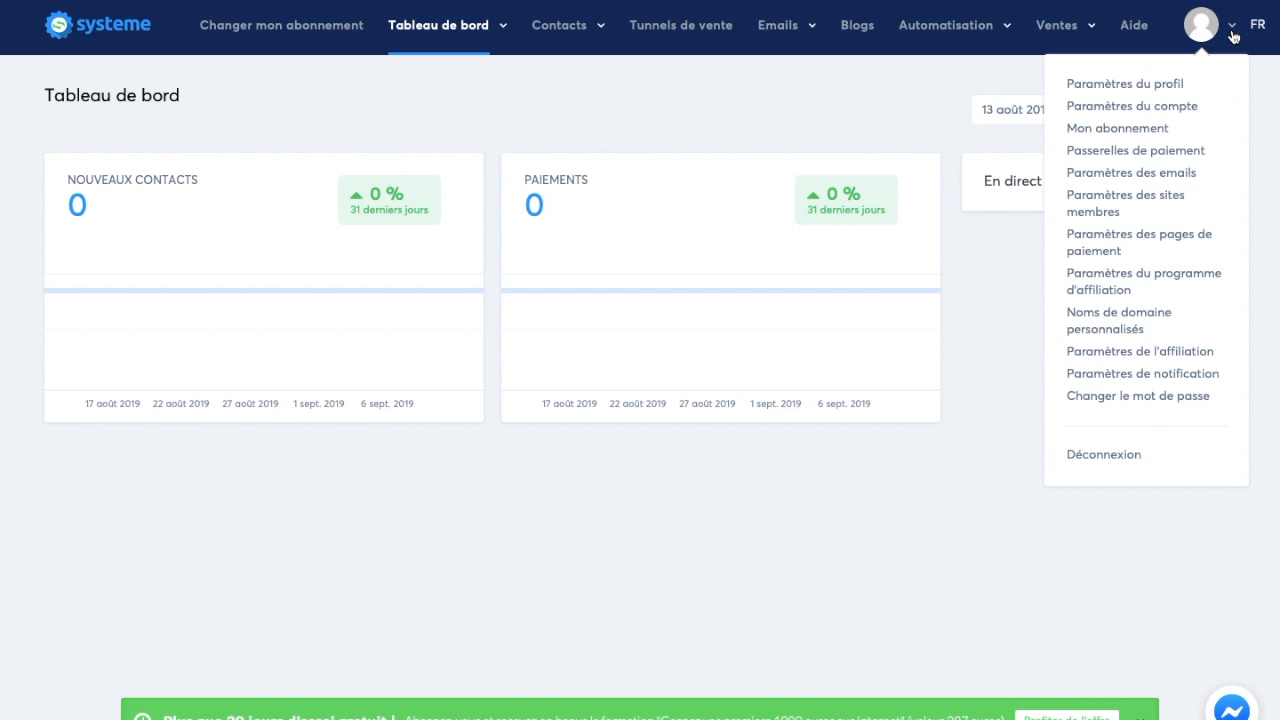
pyautogui.click(1152, 86)
pyautogui.scroll(-1, 612, 159)
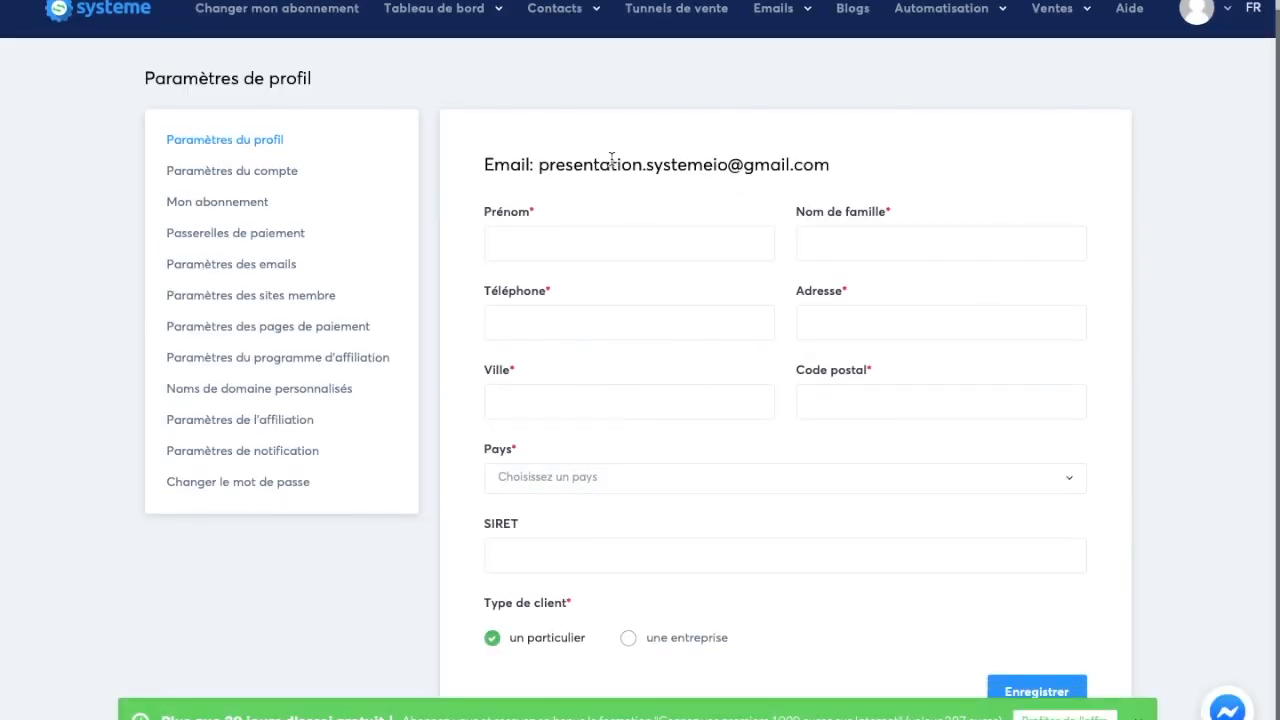
pyautogui.scroll(-1, 612, 159)
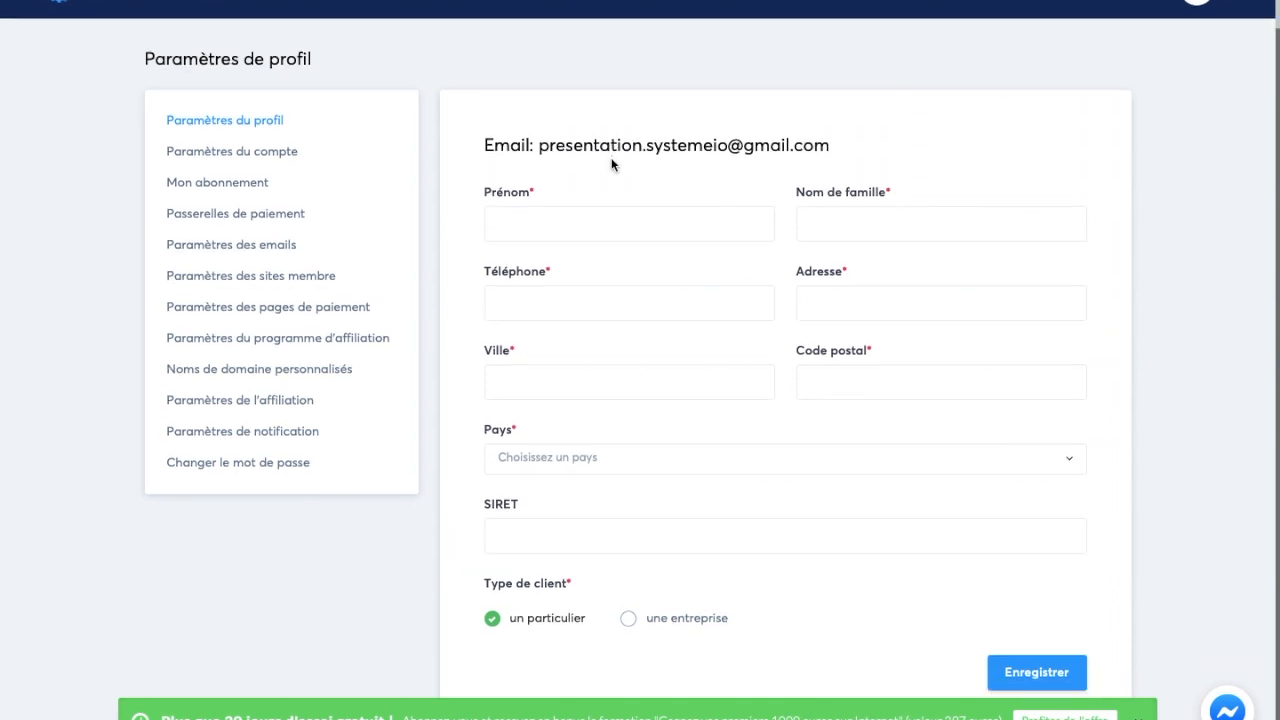
pyautogui.moveTo(537, 145); pyautogui.dragTo(482, 145)
pyautogui.moveTo(803, 118); pyautogui.dragTo(842, 144)
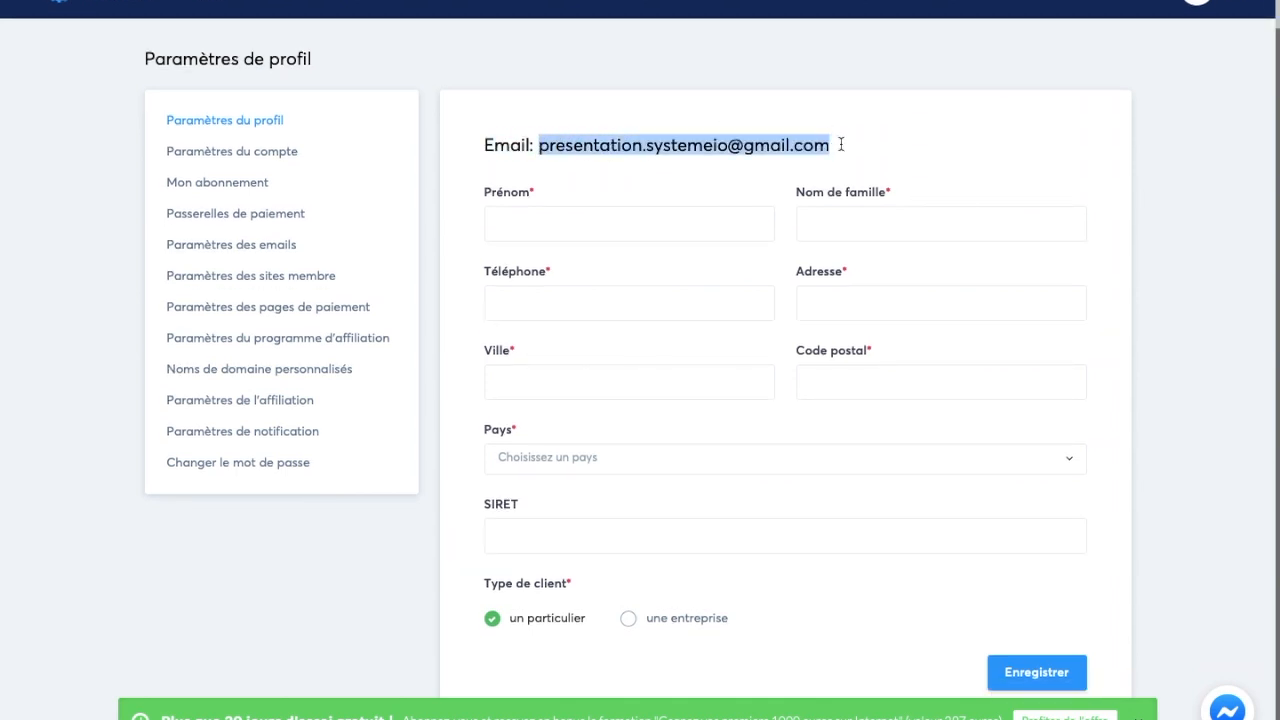
pyautogui.click(655, 143)
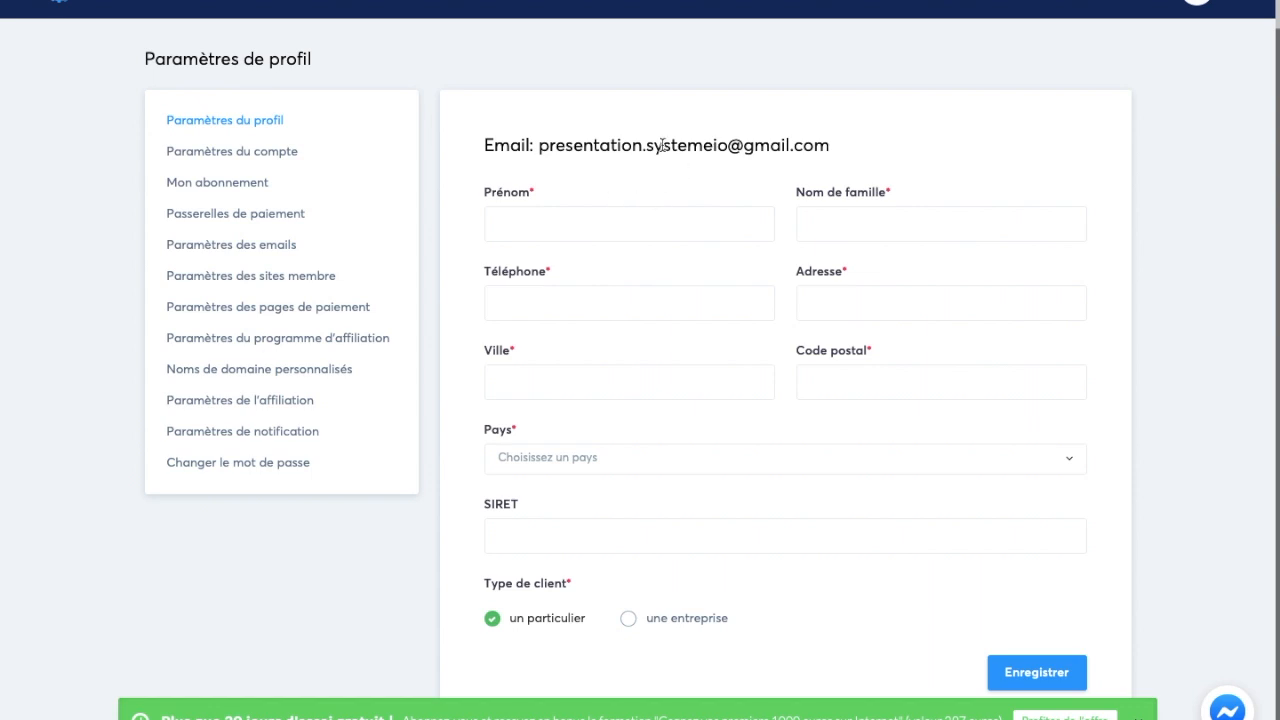
# Fill in the account owner's first name and last name in the profile form
pyautogui.click(612, 228)
pyautogui.scroll(-1, 611, 226)
pyautogui.write('Alexandre')
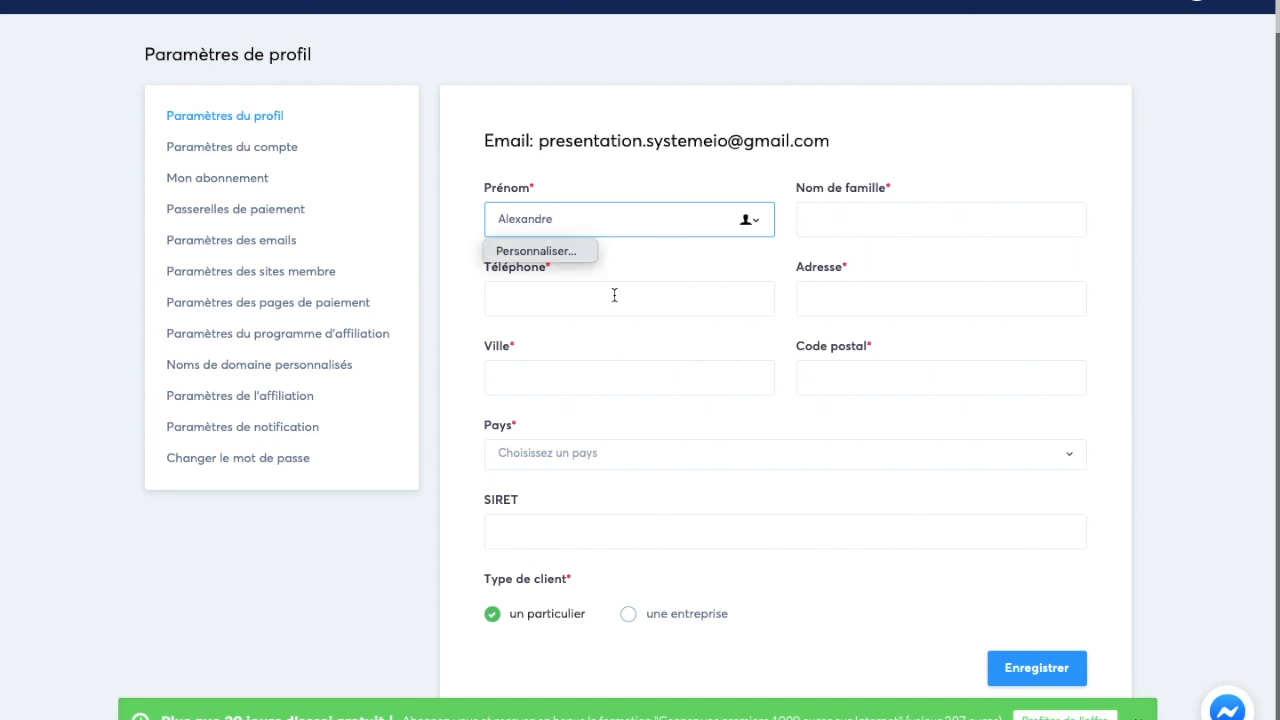
pyautogui.click(614, 296)
pyautogui.click(808, 298)
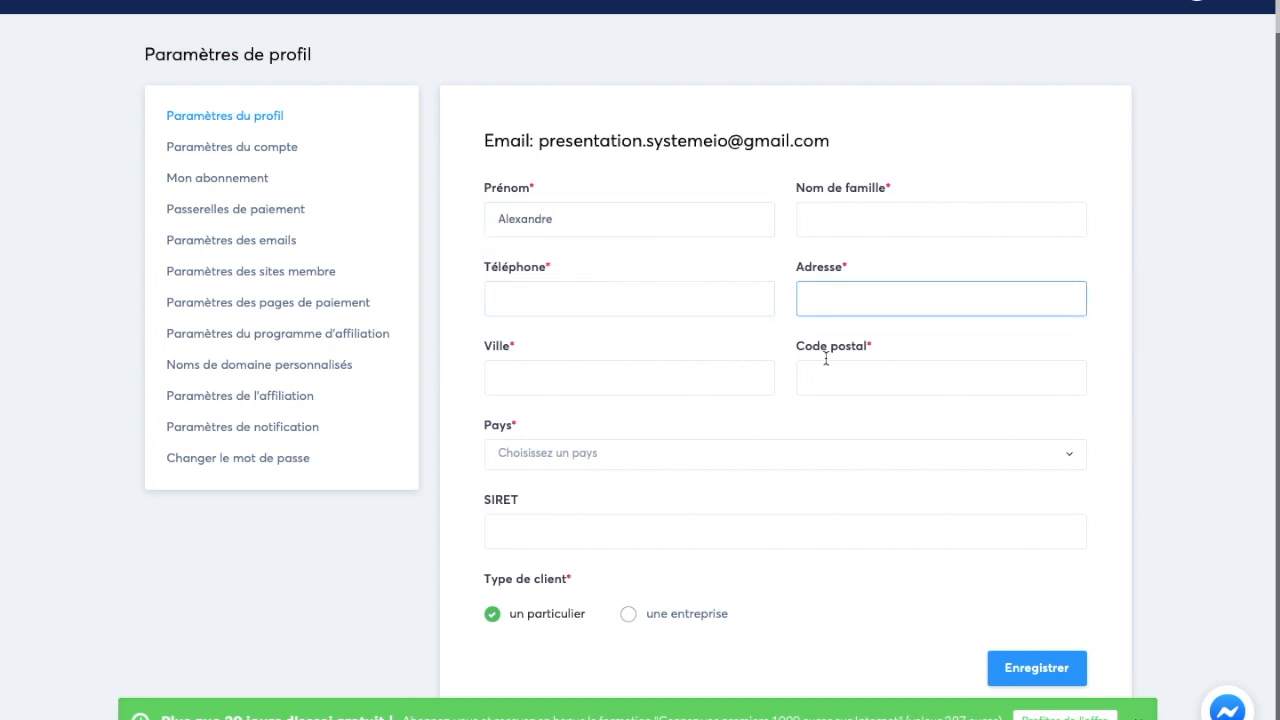
pyautogui.click(898, 216)
pyautogui.write('Dinomais')
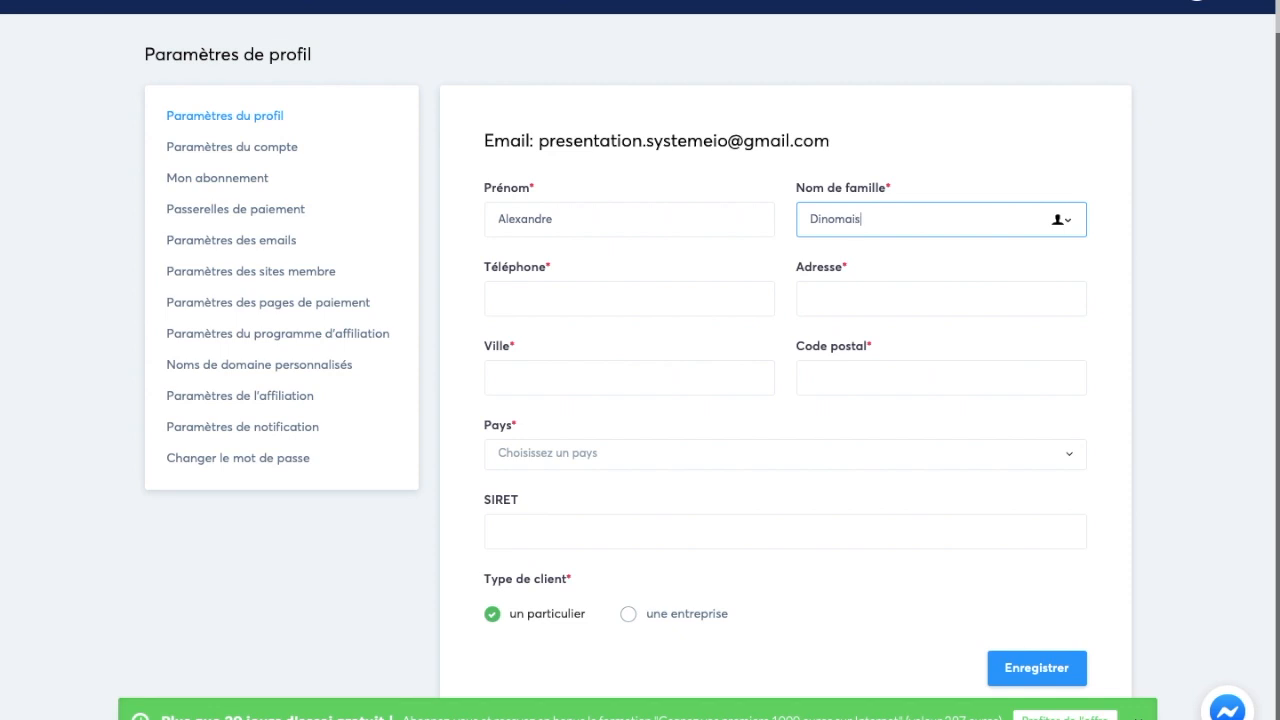
pyautogui.click(749, 303)
pyautogui.click(781, 399)
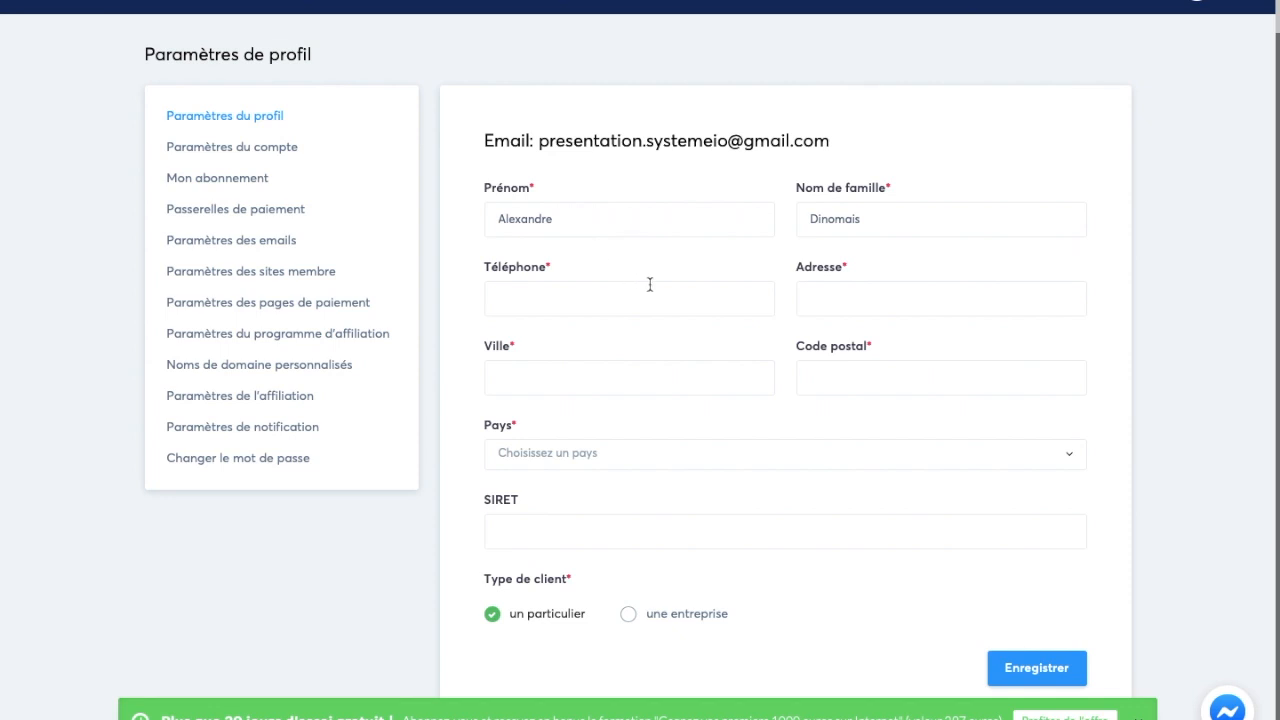
# Choose France as the profile's country and submit the profile form for saving
pyautogui.click(625, 453)
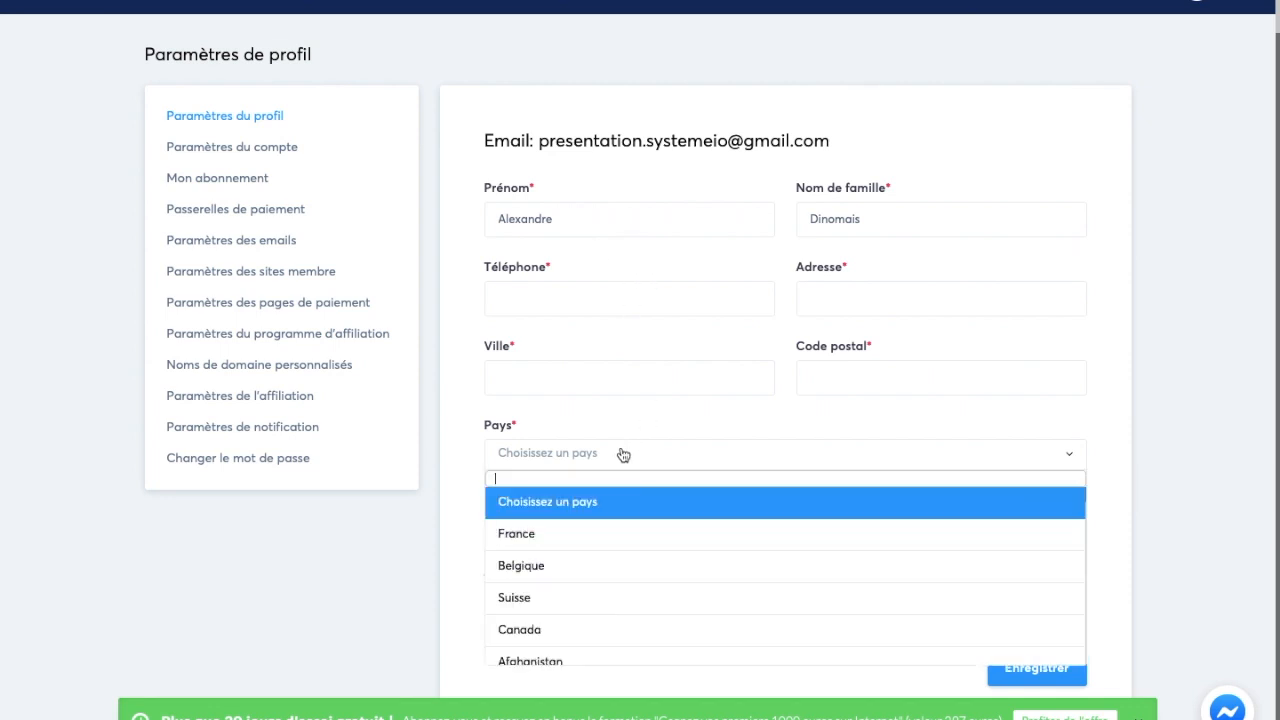
pyautogui.click(603, 532)
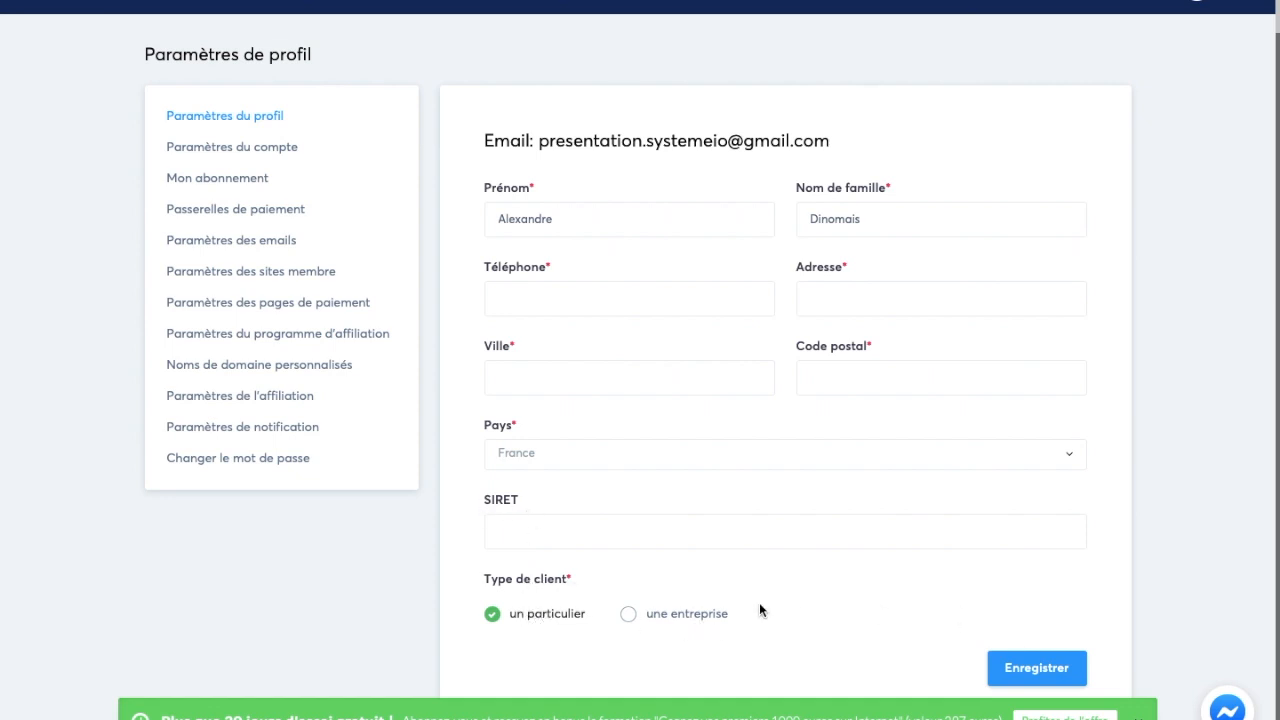
pyautogui.click(1034, 670)
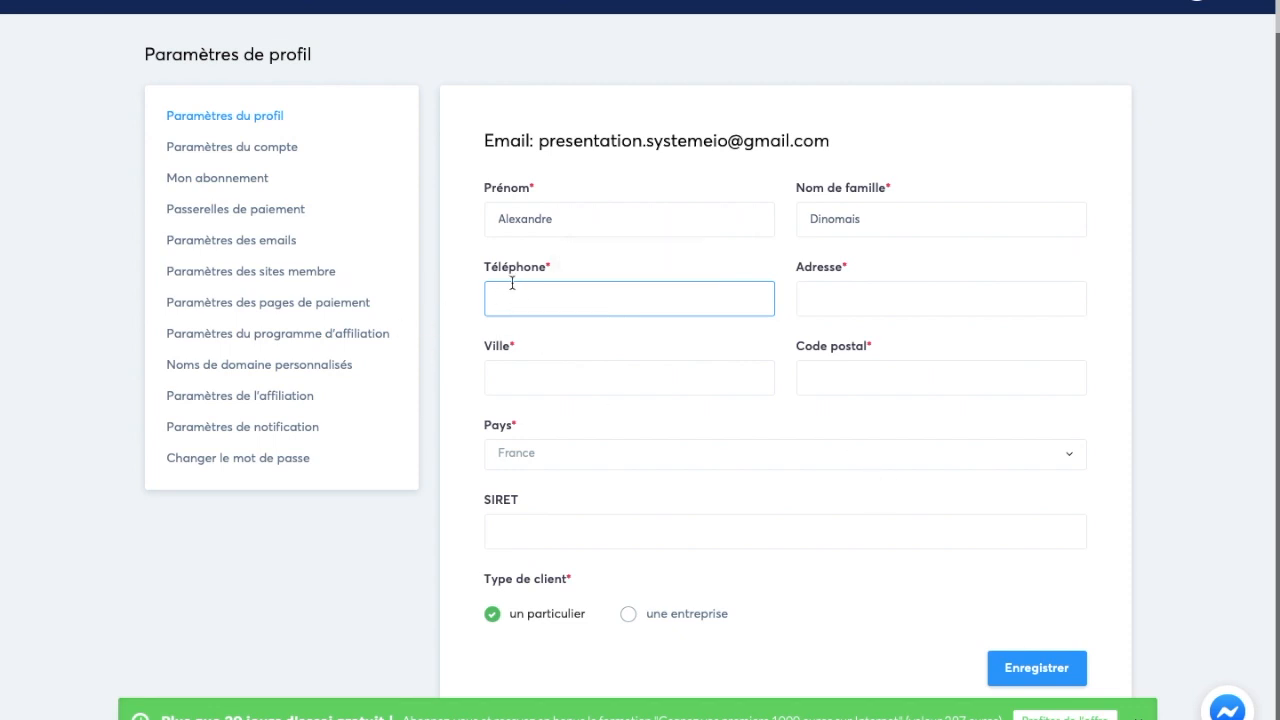
# Open the account settings and select the current subdomain text
pyautogui.scroll(1, 450, 255)
pyautogui.click(286, 189)
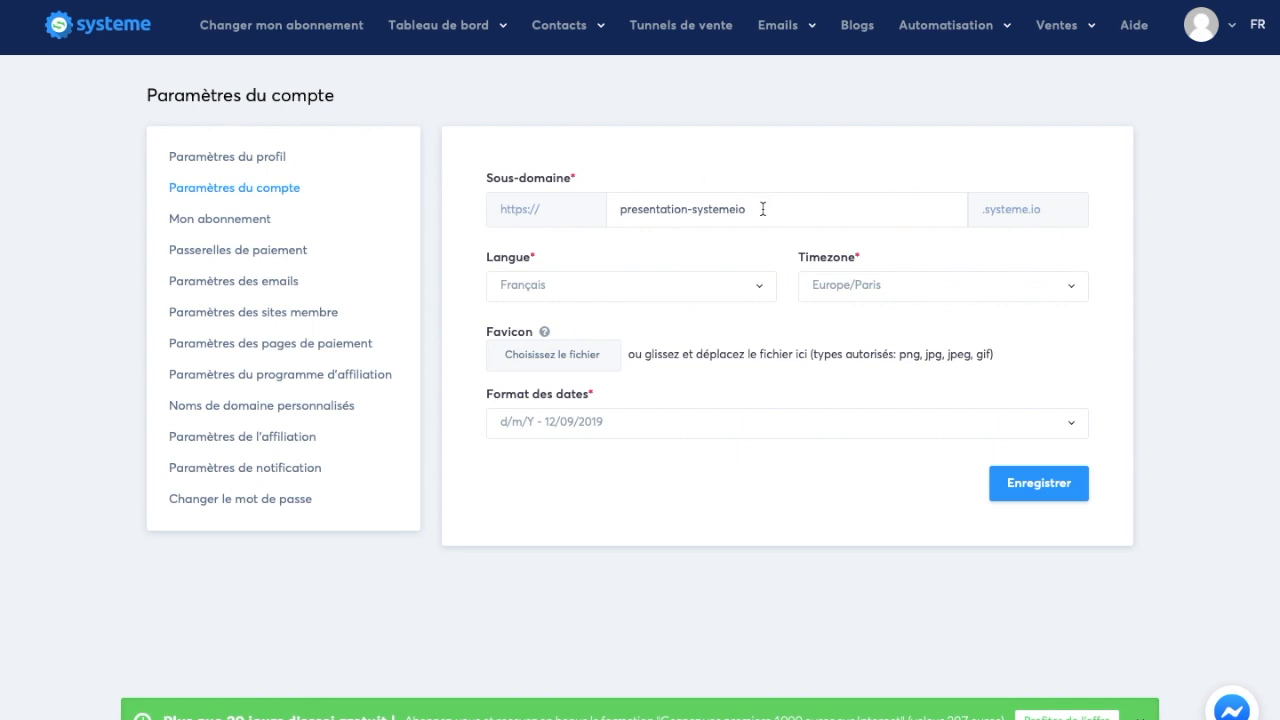
pyautogui.moveTo(762, 209); pyautogui.dragTo(603, 203)
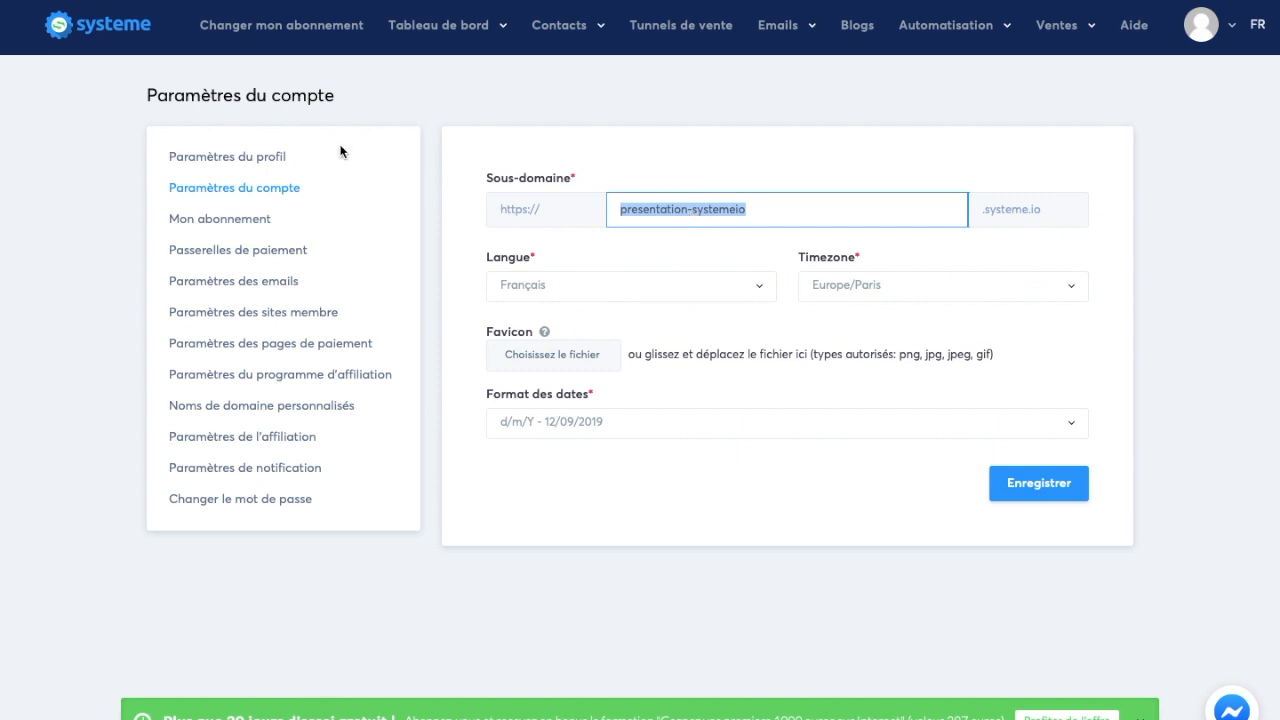
# View the subscription plans page in a separate browser page, close it and return to the account settings
pyautogui.rightClick(314, 35)
pyautogui.click(330, 42)
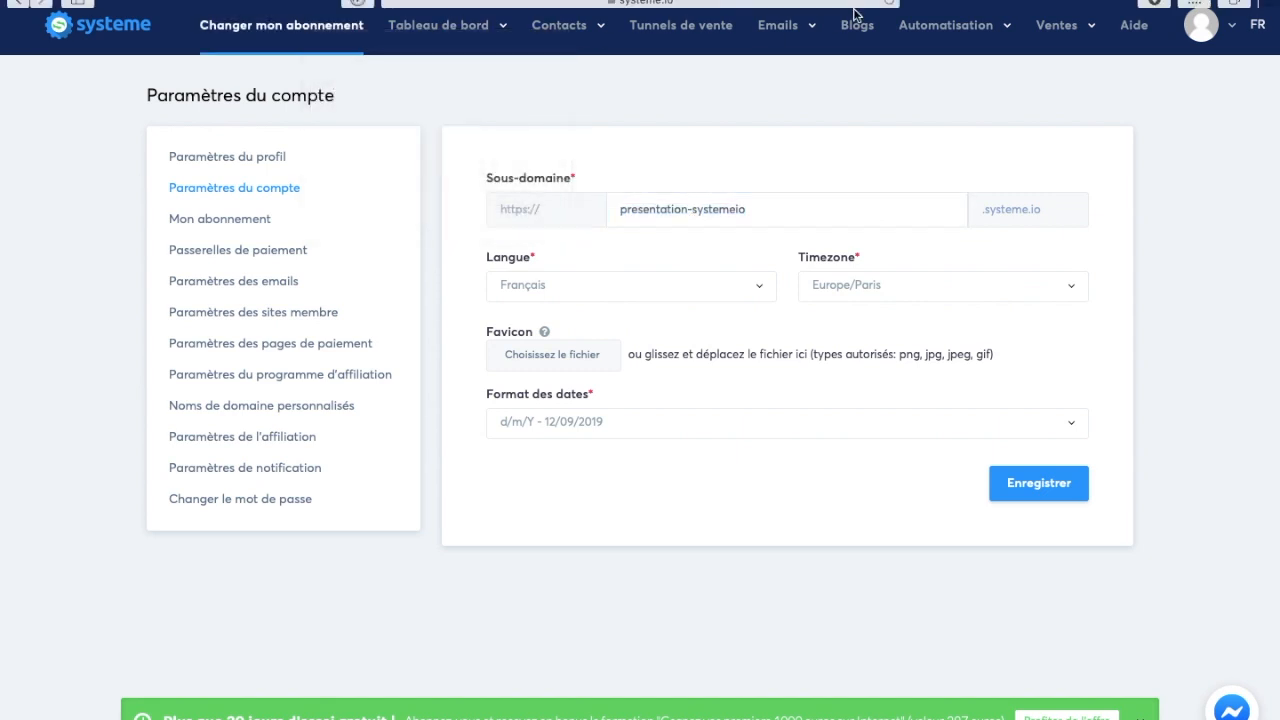
pyautogui.click(880, 6)
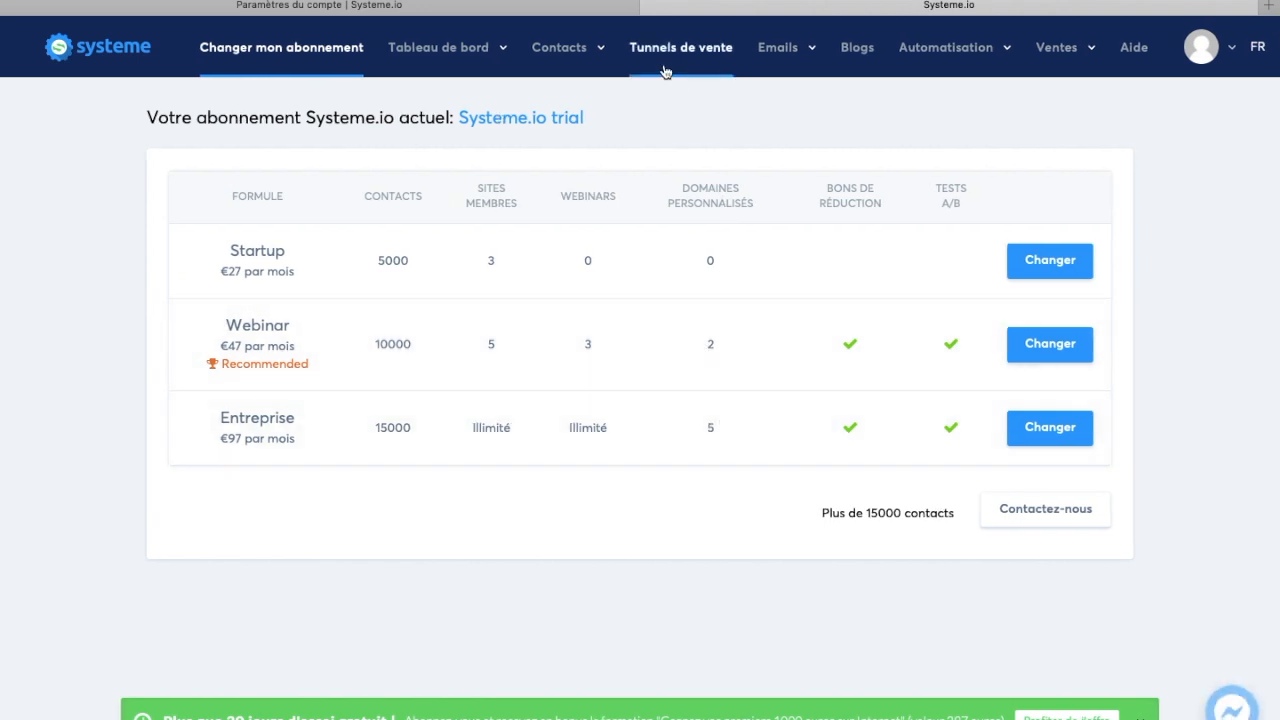
pyautogui.click(651, 7)
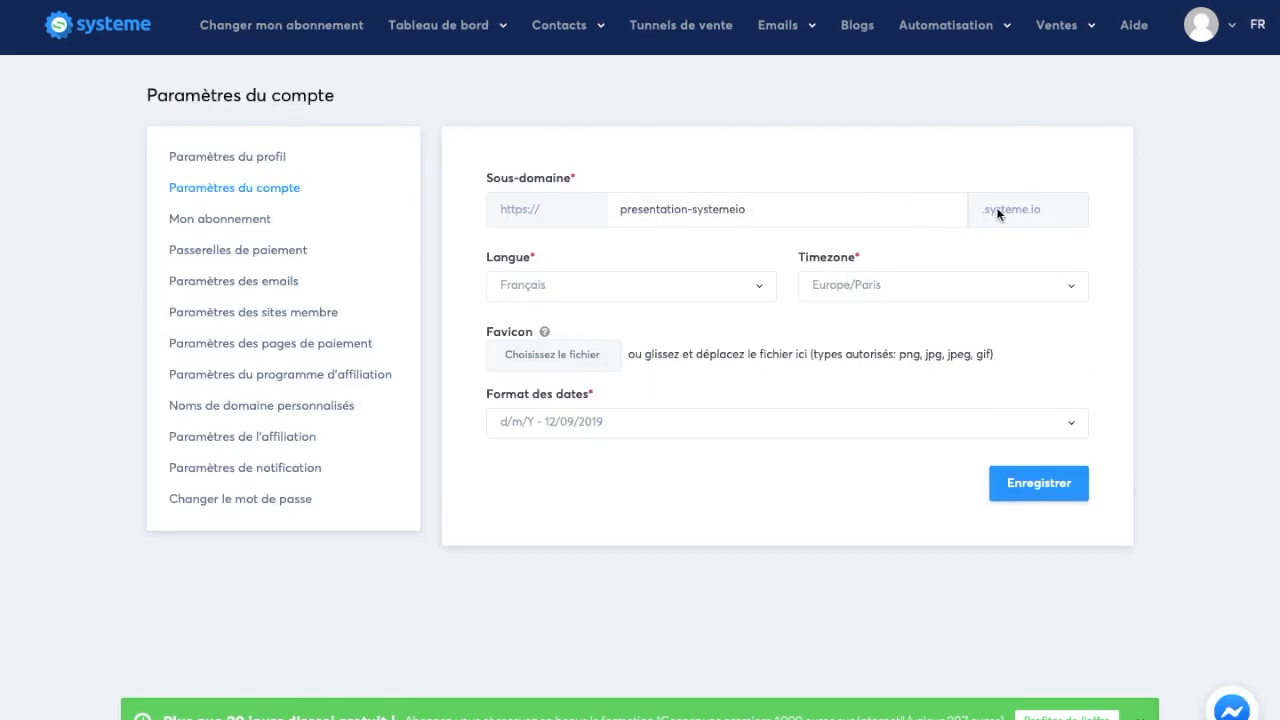
# Replace the account's subdomain with reussirendropshipping
pyautogui.moveTo(1055, 206); pyautogui.dragTo(985, 209)
pyautogui.click(857, 209)
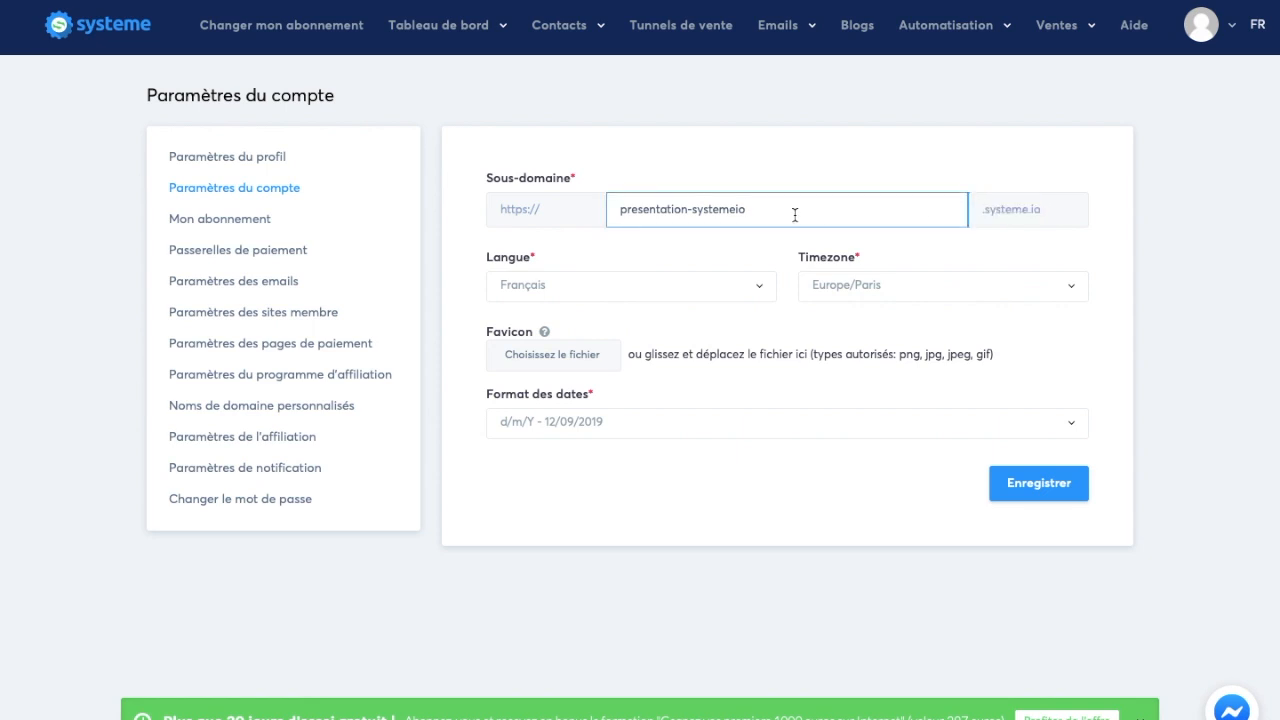
pyautogui.moveTo(786, 206); pyautogui.dragTo(540, 208)
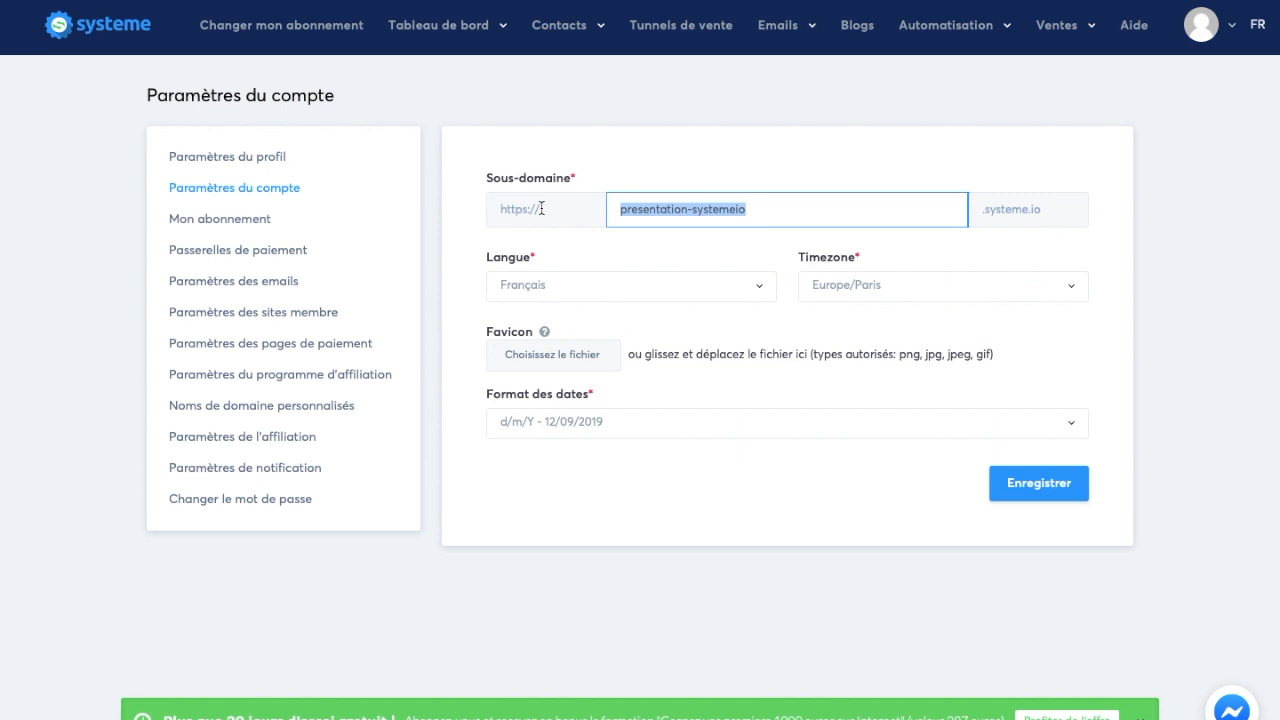
pyautogui.write('re')
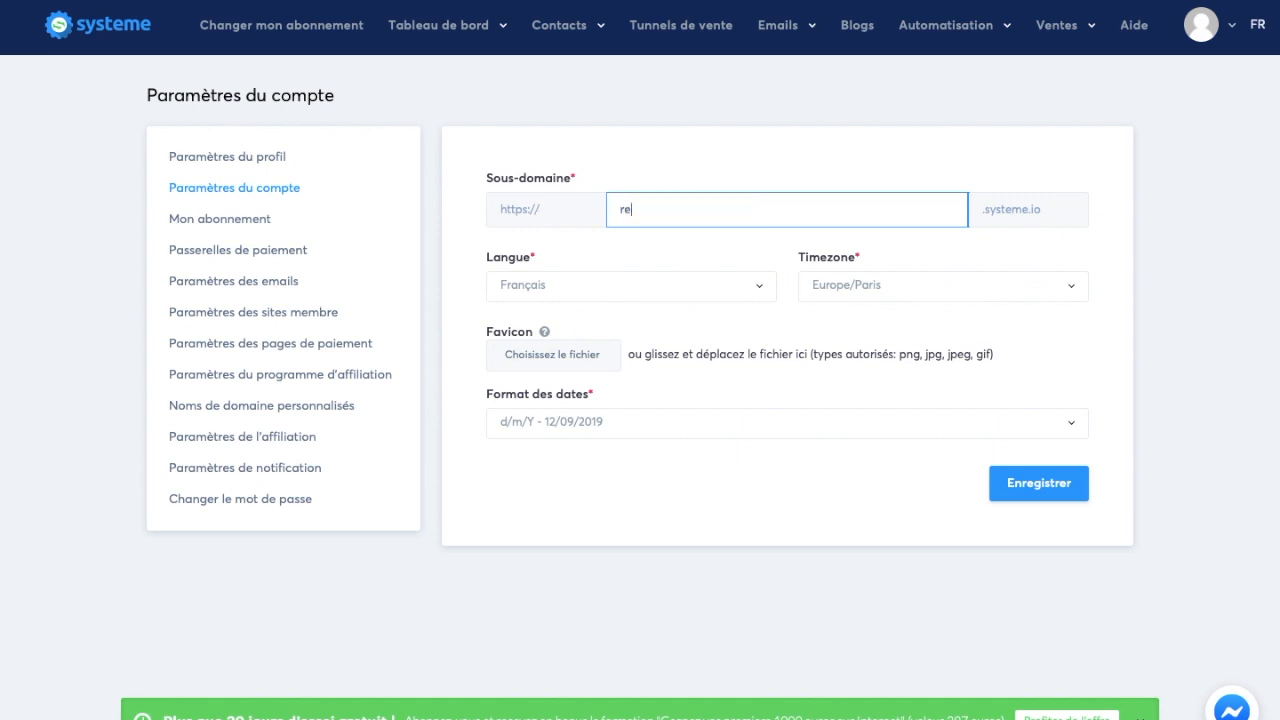
pyautogui.write('ussirendropshipping')
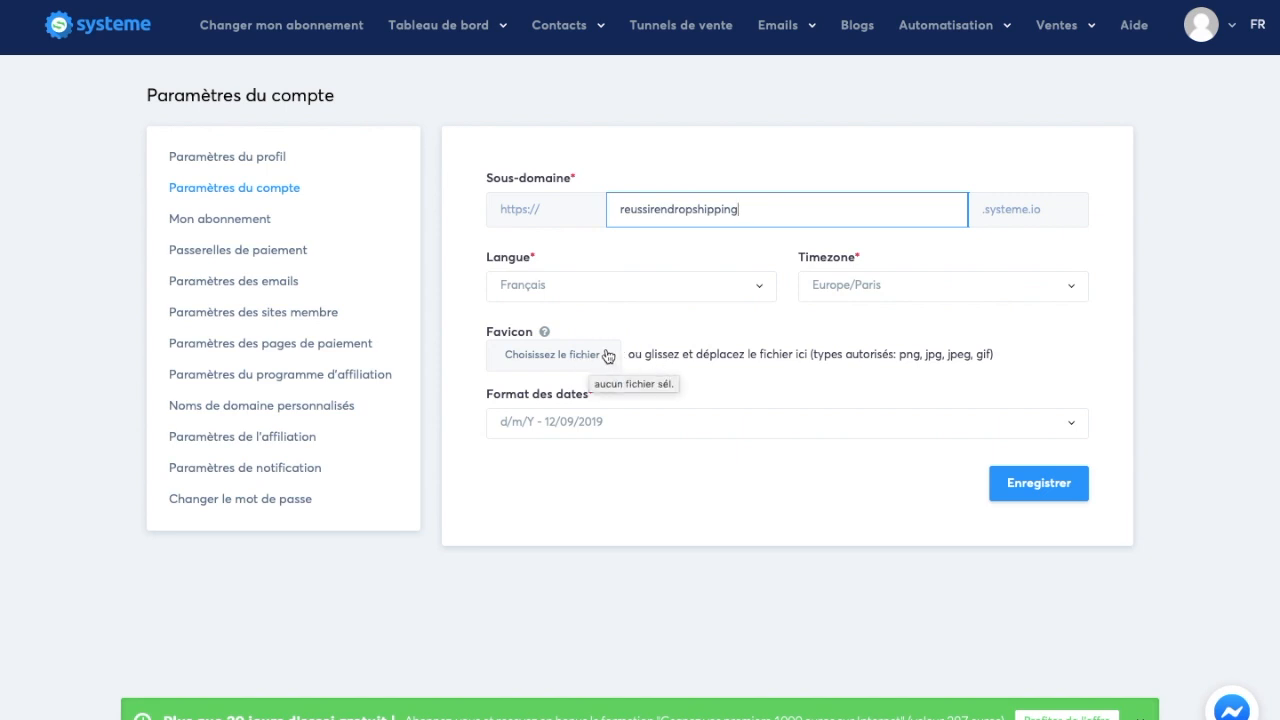
# Check the available date formats without changing the choice, and save the account settings
pyautogui.click(614, 430)
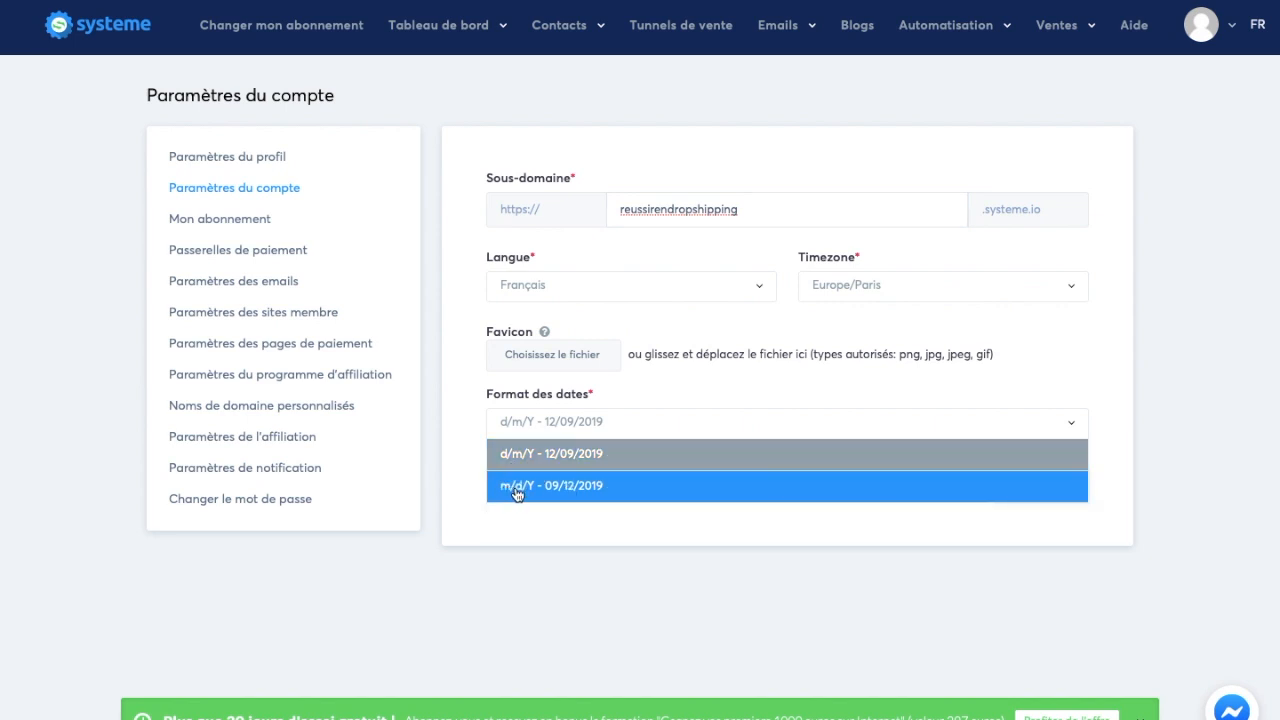
pyautogui.click(549, 520)
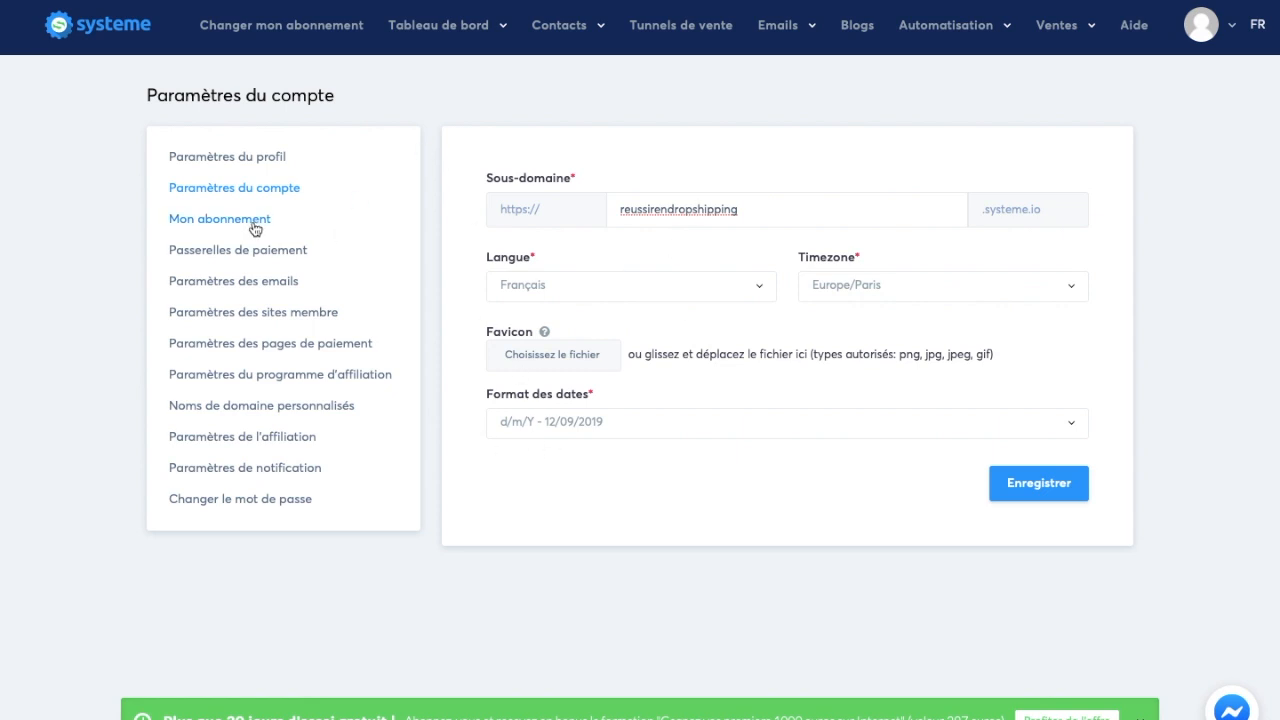
pyautogui.click(1037, 490)
# Open the payment gateway settings, view the Paypal connection form and close it without entering anything
pyautogui.click(250, 230)
pyautogui.click(265, 254)
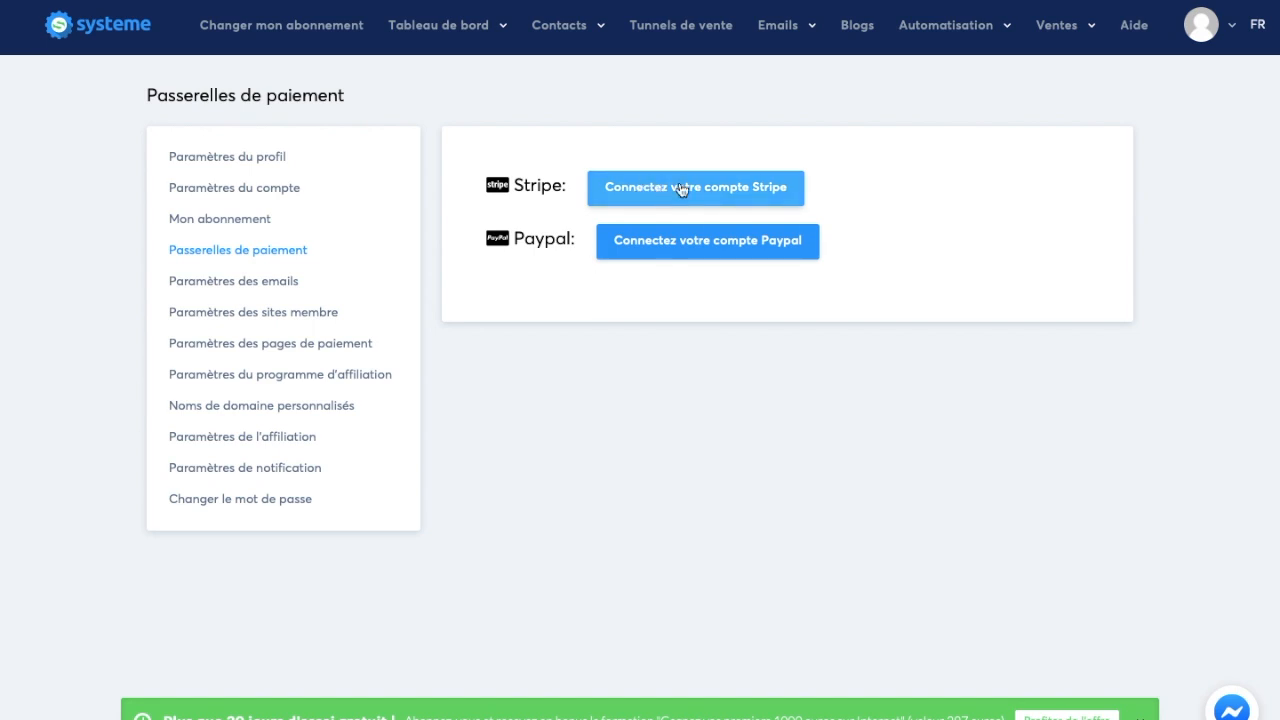
pyautogui.click(672, 243)
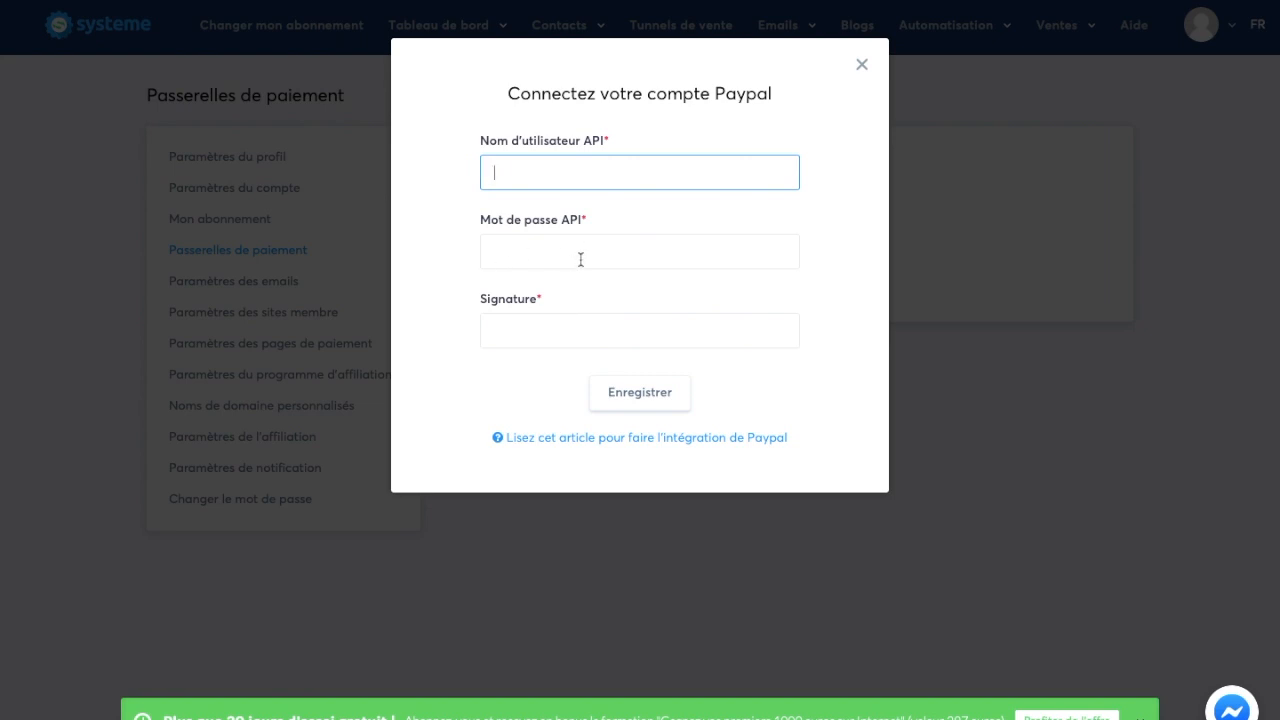
pyautogui.click(863, 66)
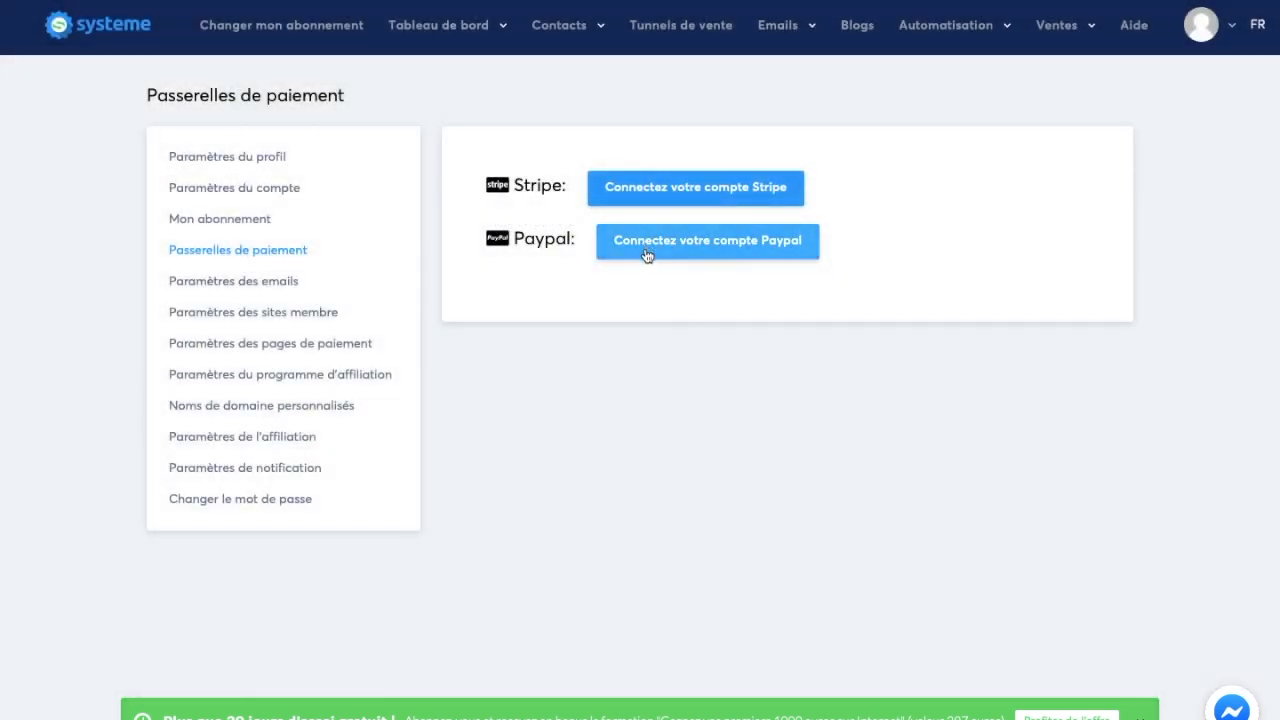
# Open the email settings and examine the options, especially the sender address and its domain
pyautogui.click(284, 291)
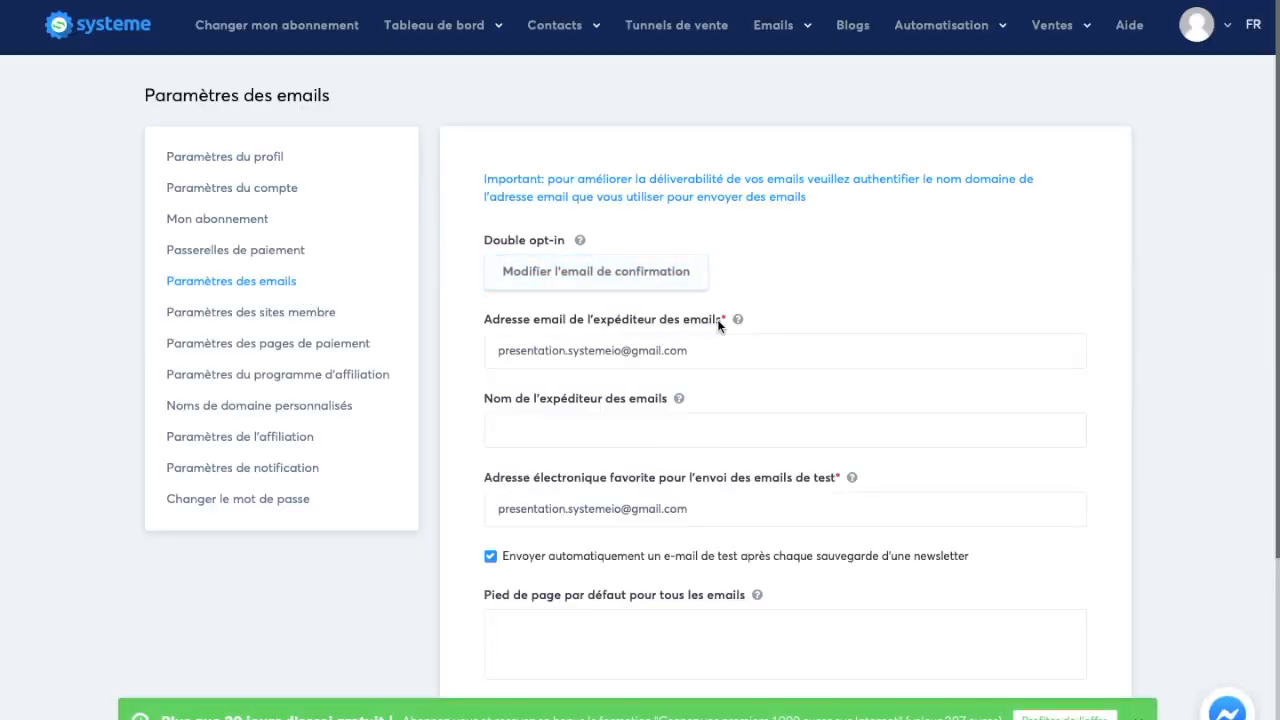
pyautogui.scroll(-1, 785, 265)
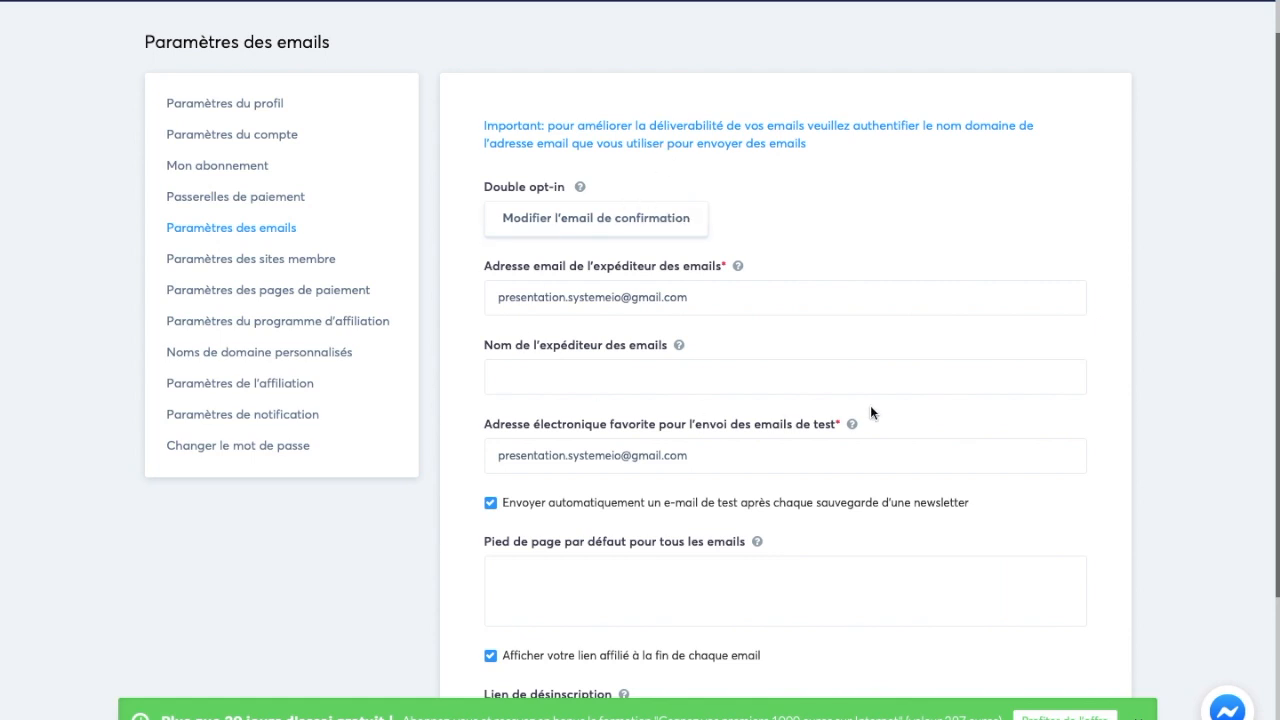
pyautogui.scroll(-1, 626, 237)
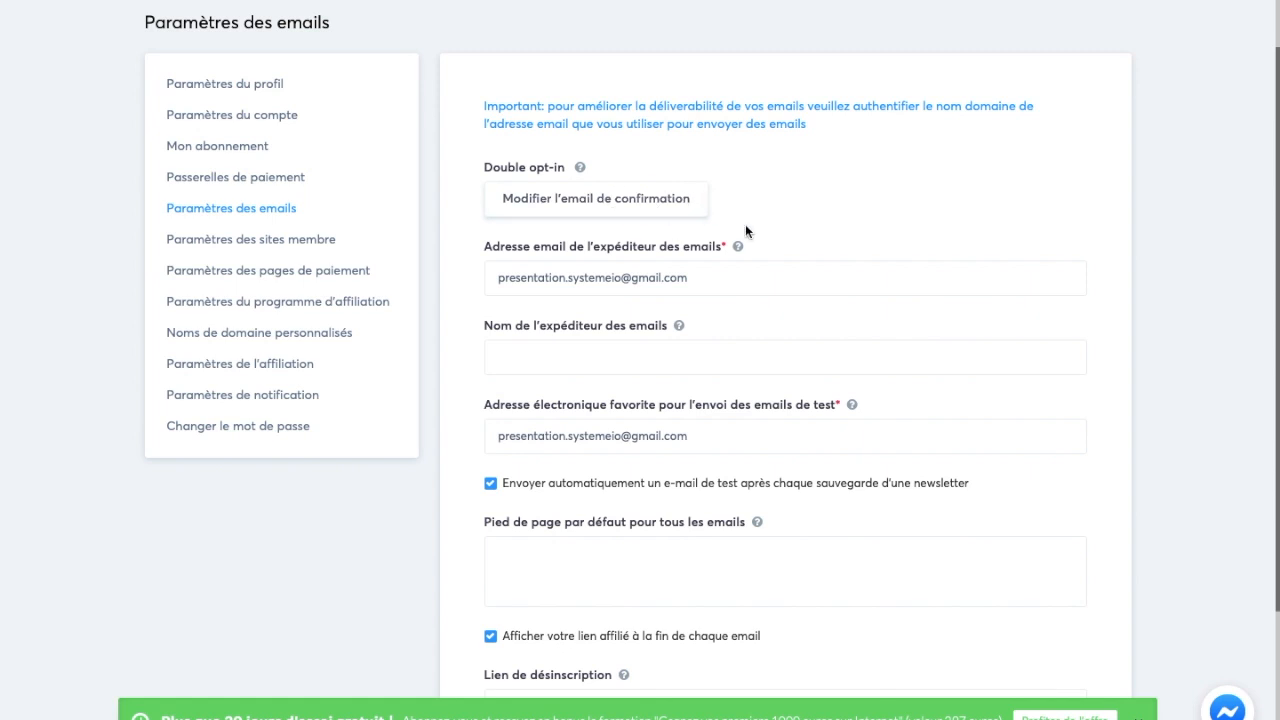
pyautogui.scroll(-1, 745, 224)
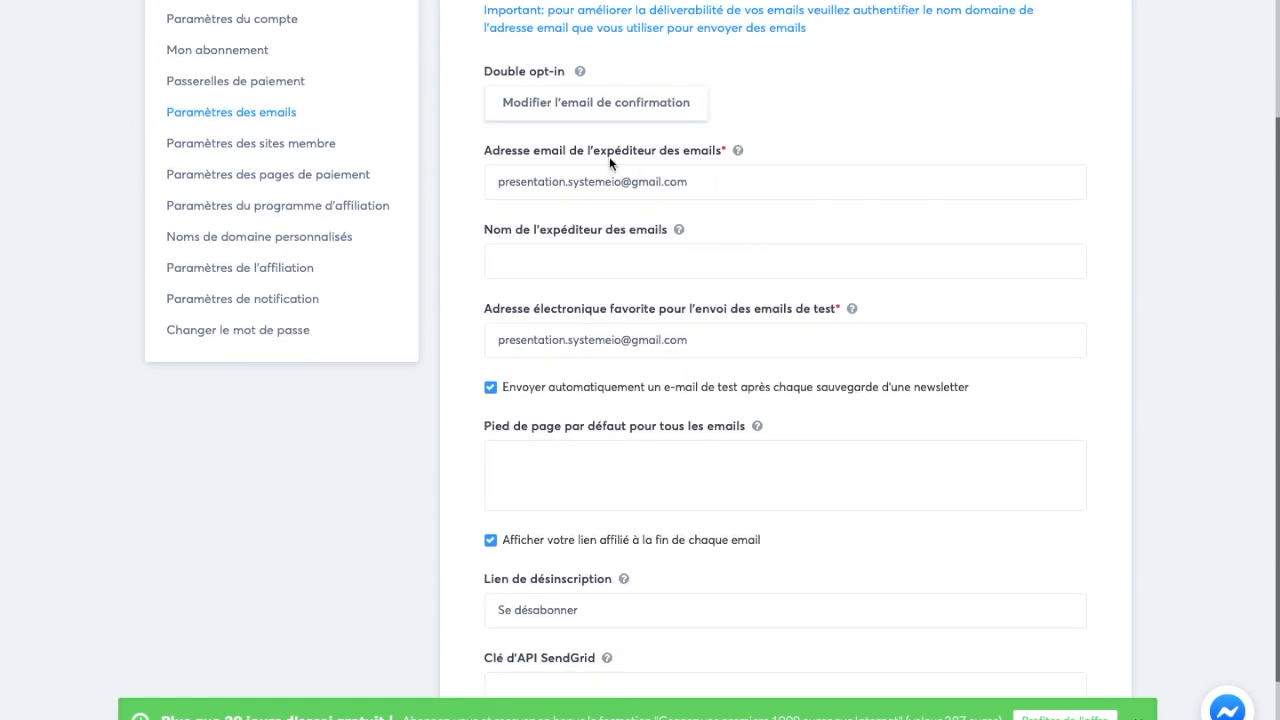
pyautogui.moveTo(714, 191); pyautogui.dragTo(486, 181)
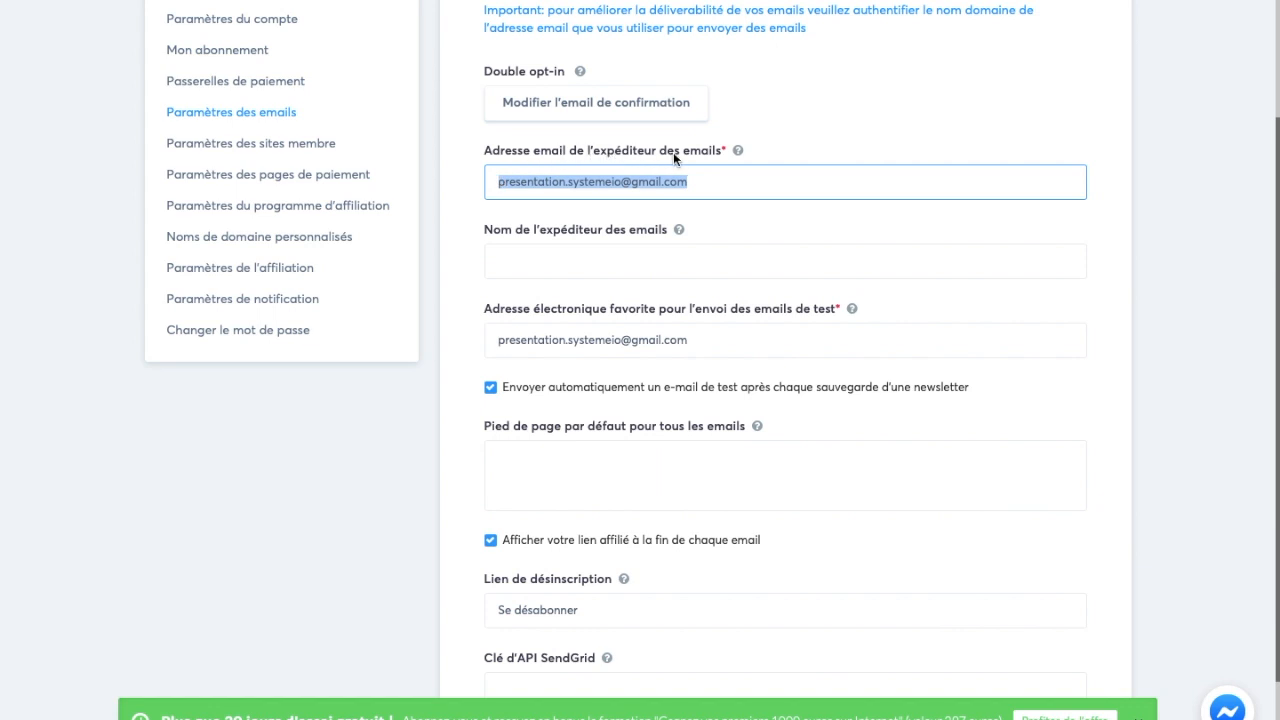
pyautogui.click(735, 207)
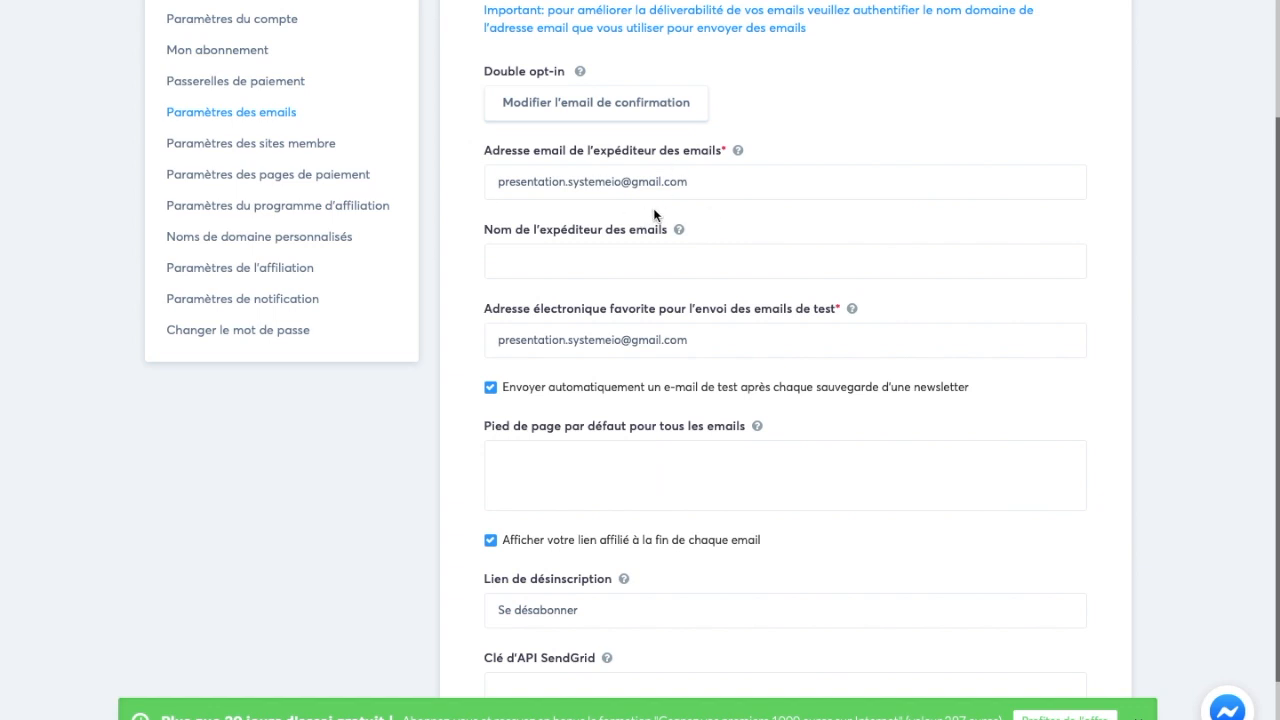
pyautogui.doubleClick(648, 182)
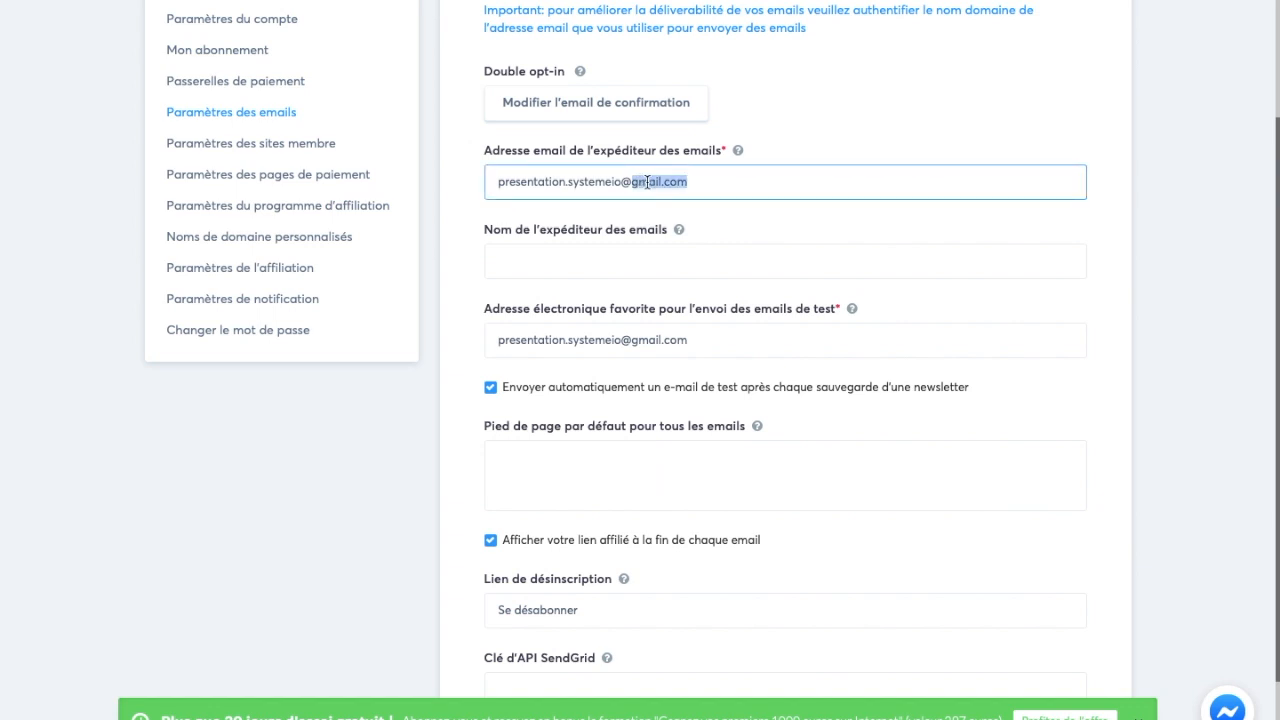
pyautogui.click(712, 208)
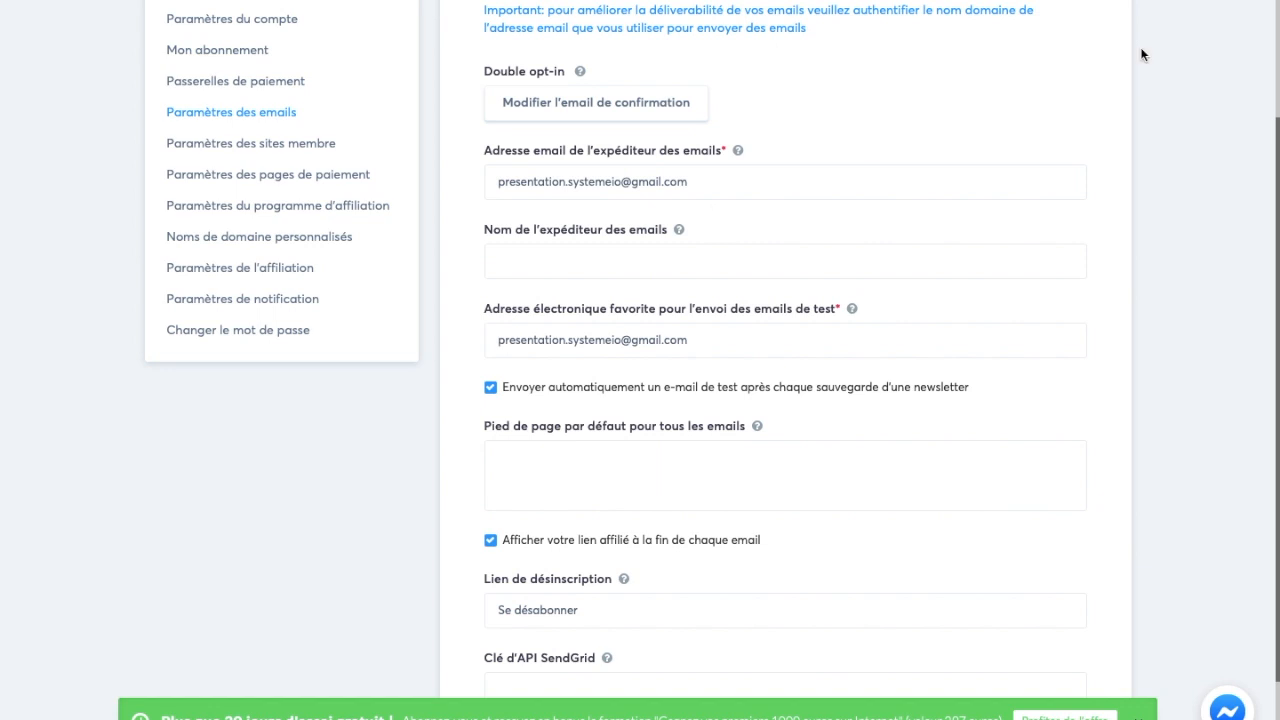
# Open the 1&1 IONOS website in a separate browser page
pyautogui.press('super+t')
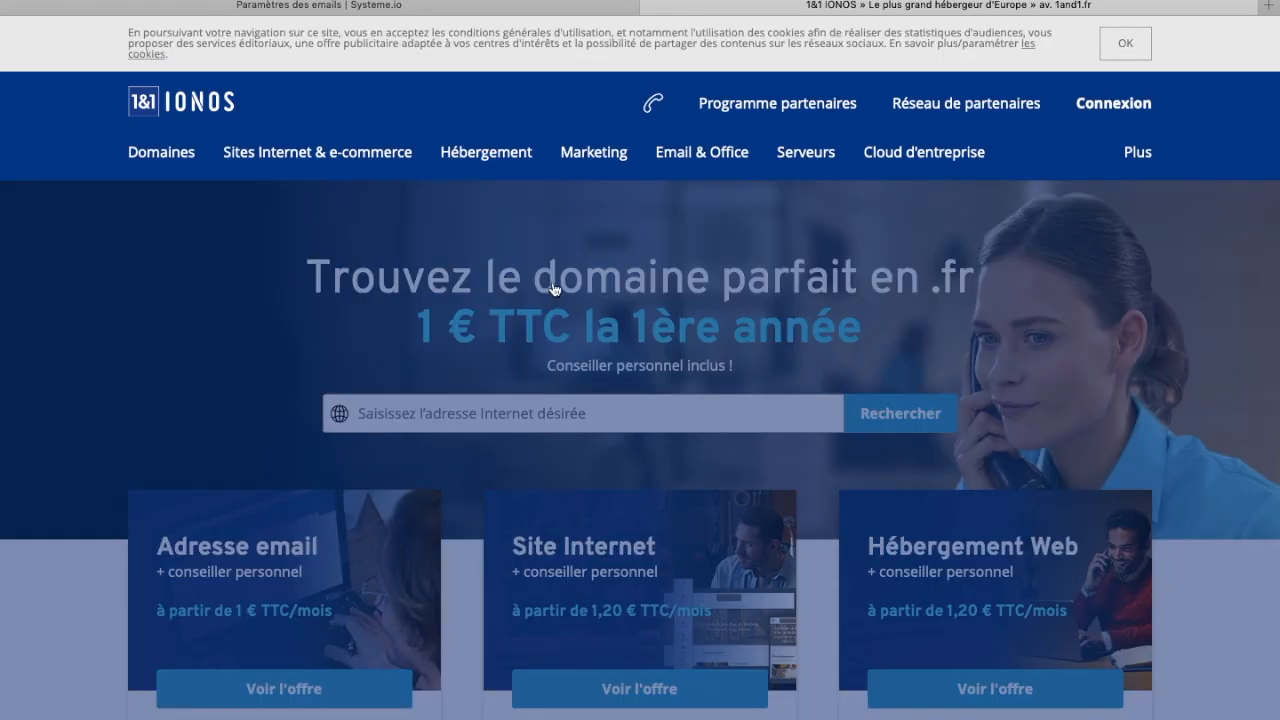
# Open the professional email address offer on the IONOS website and examine the available email packages and prices
pyautogui.moveTo(700, 156)
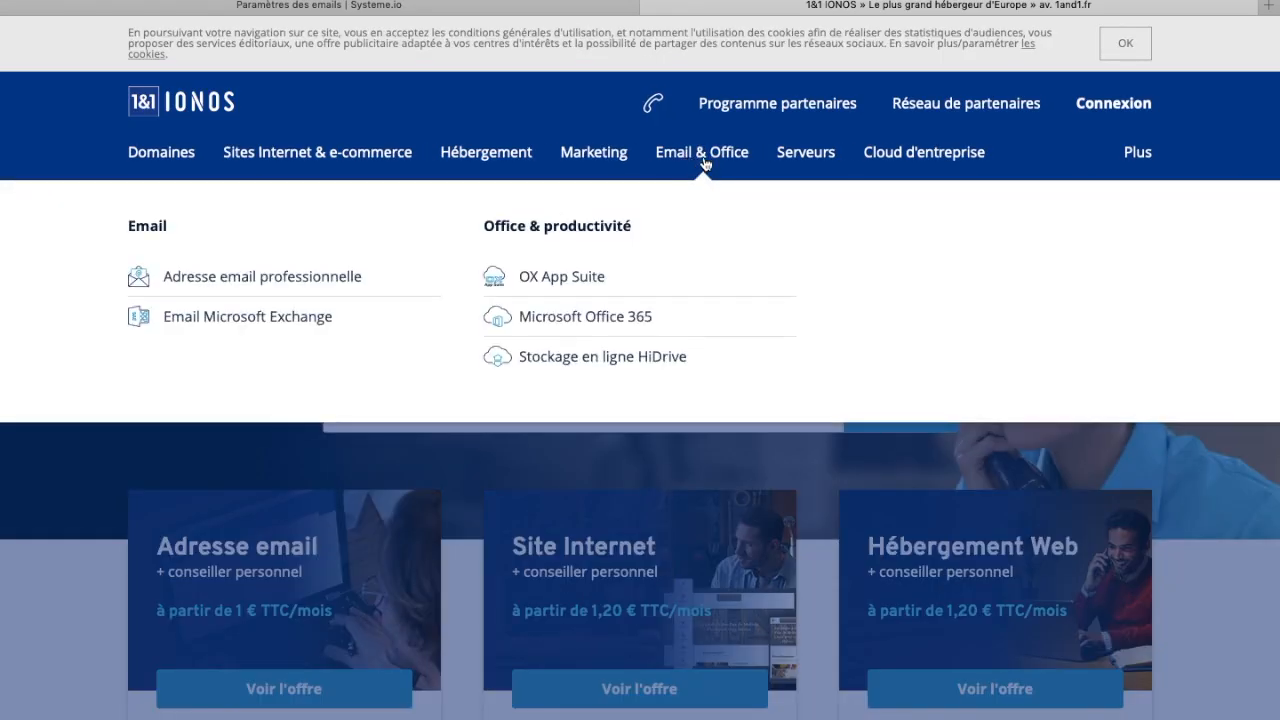
pyautogui.click(260, 280)
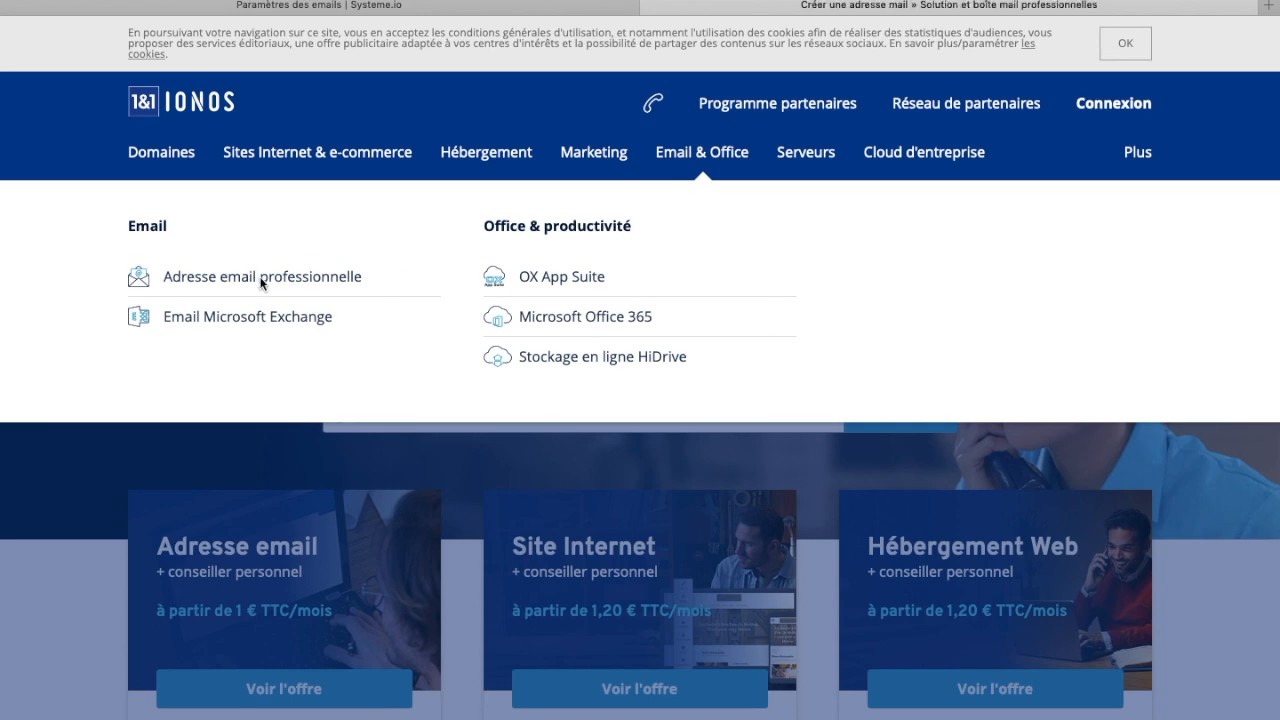
pyautogui.scroll(-10, 469, 420)
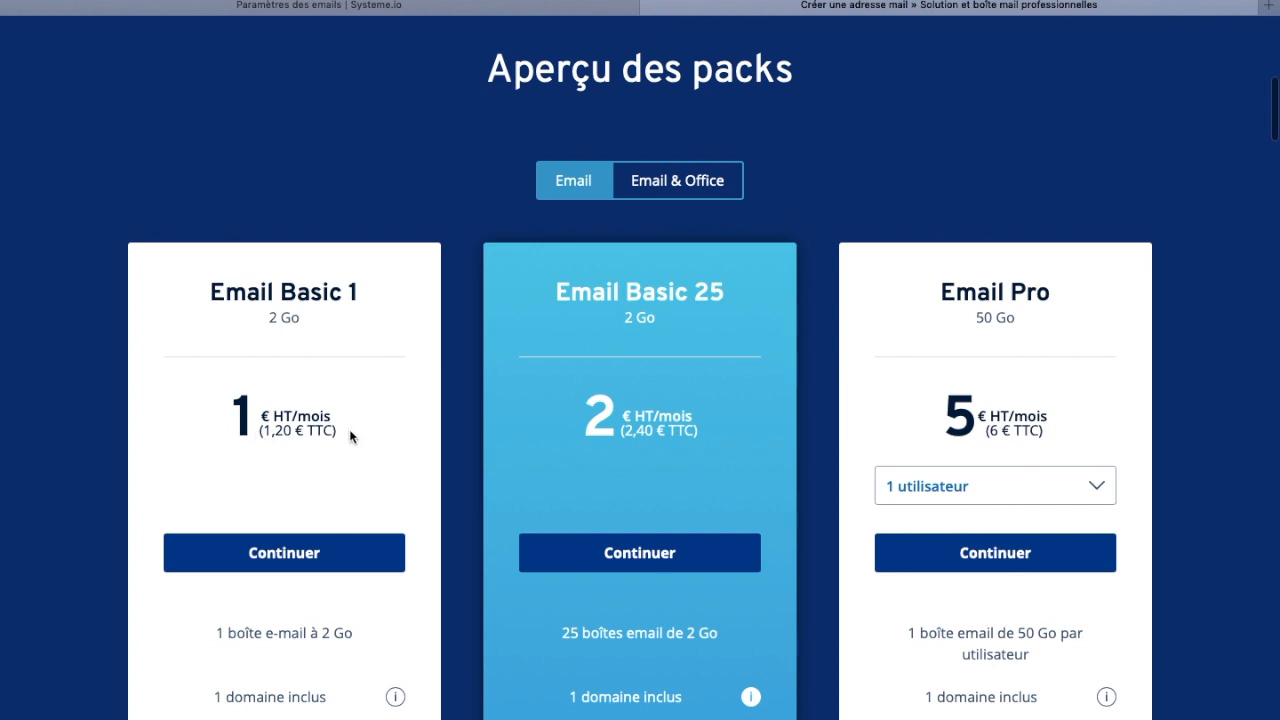
pyautogui.scroll(-1, 346, 430)
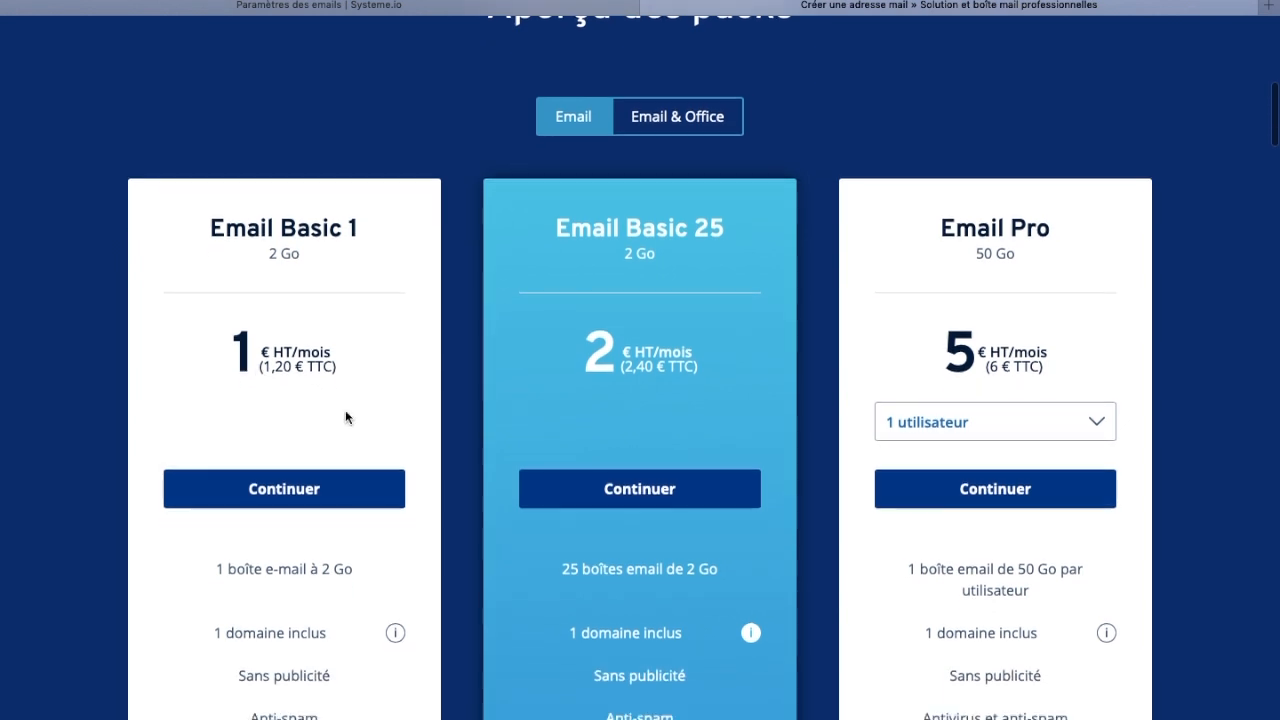
# Switch back to the Systeme.io email settings and enter the sender's first name as the email sender name
pyautogui.click(651, 5)
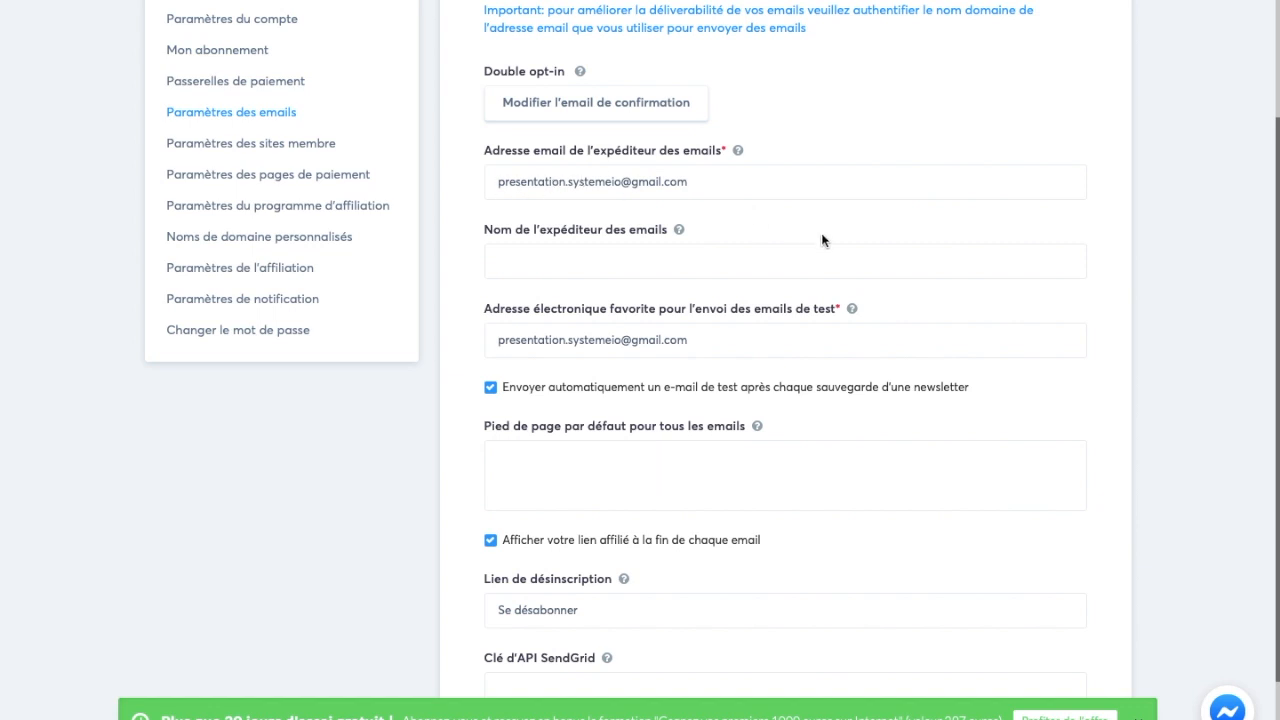
pyautogui.scroll(-1, 822, 240)
pyautogui.click(677, 243)
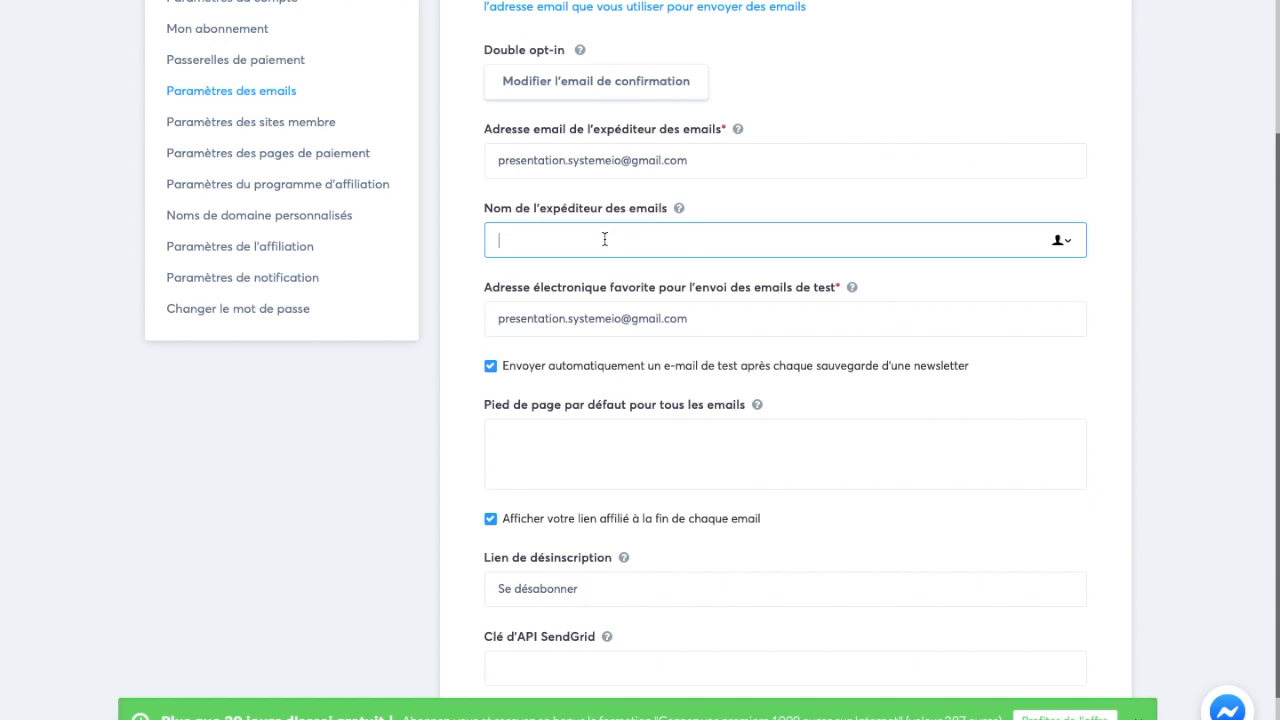
pyautogui.write('Alexandre')
# Set the default footer for all emails to "Cordialement," followed by the sender's first name after a blank line
pyautogui.scroll(-1, 714, 342)
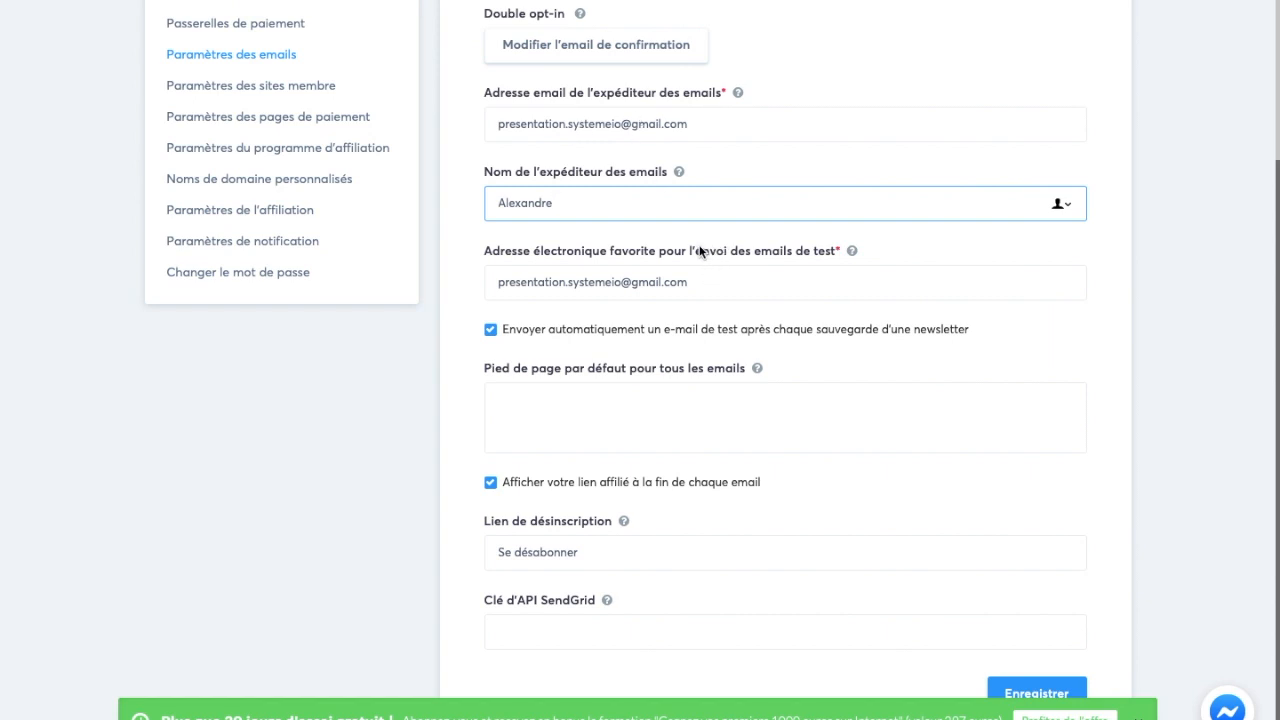
pyautogui.scroll(-1, 694, 350)
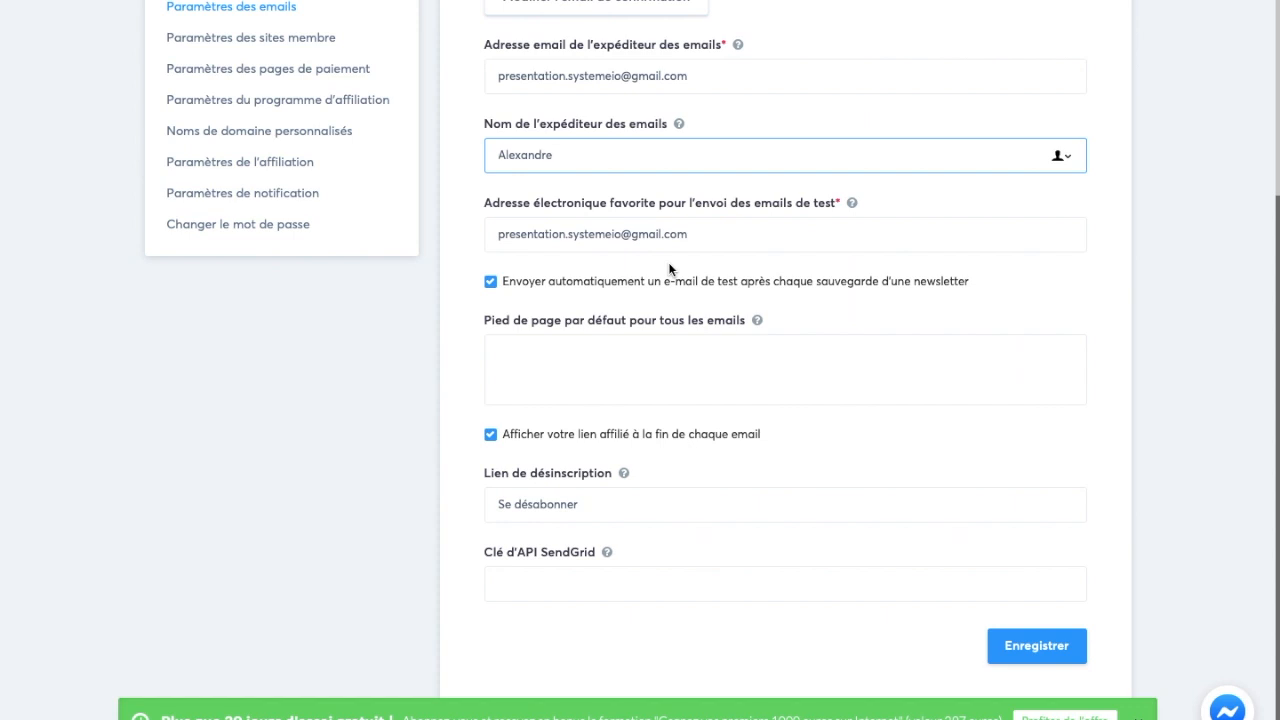
pyautogui.click(603, 366)
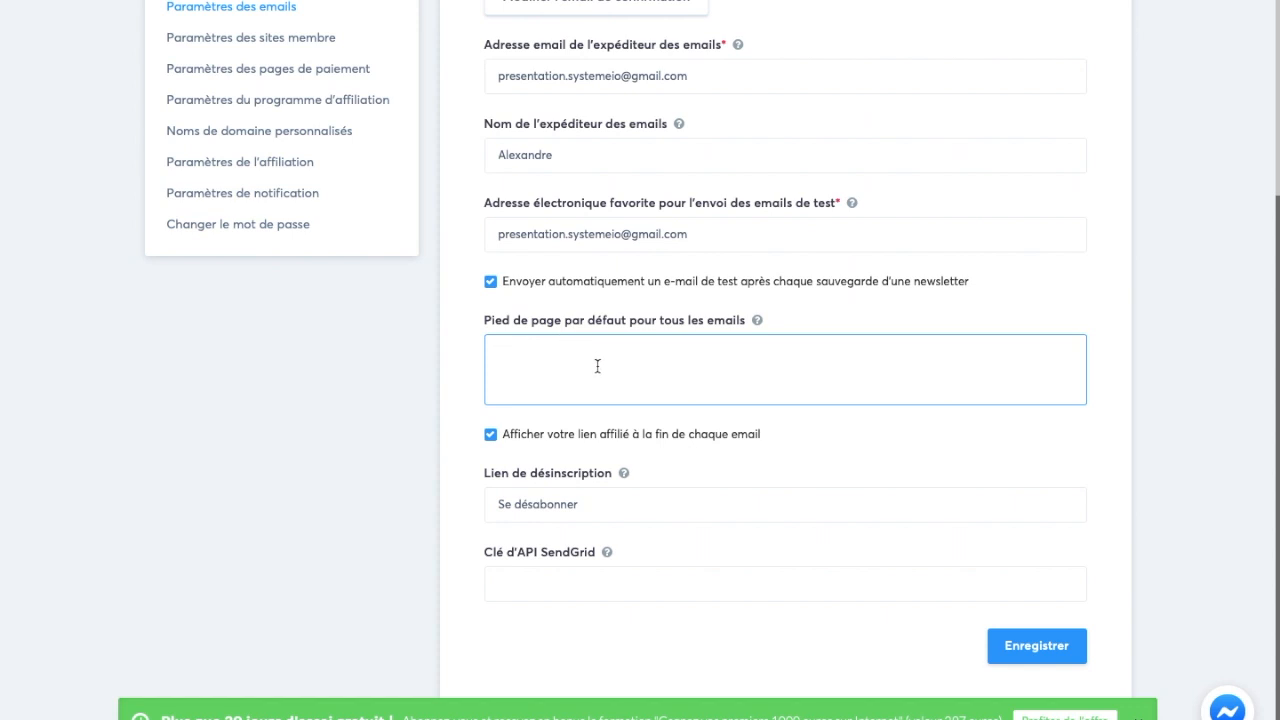
pyautogui.write('Cordialement,  ')
pyautogui.write('Alexandre')
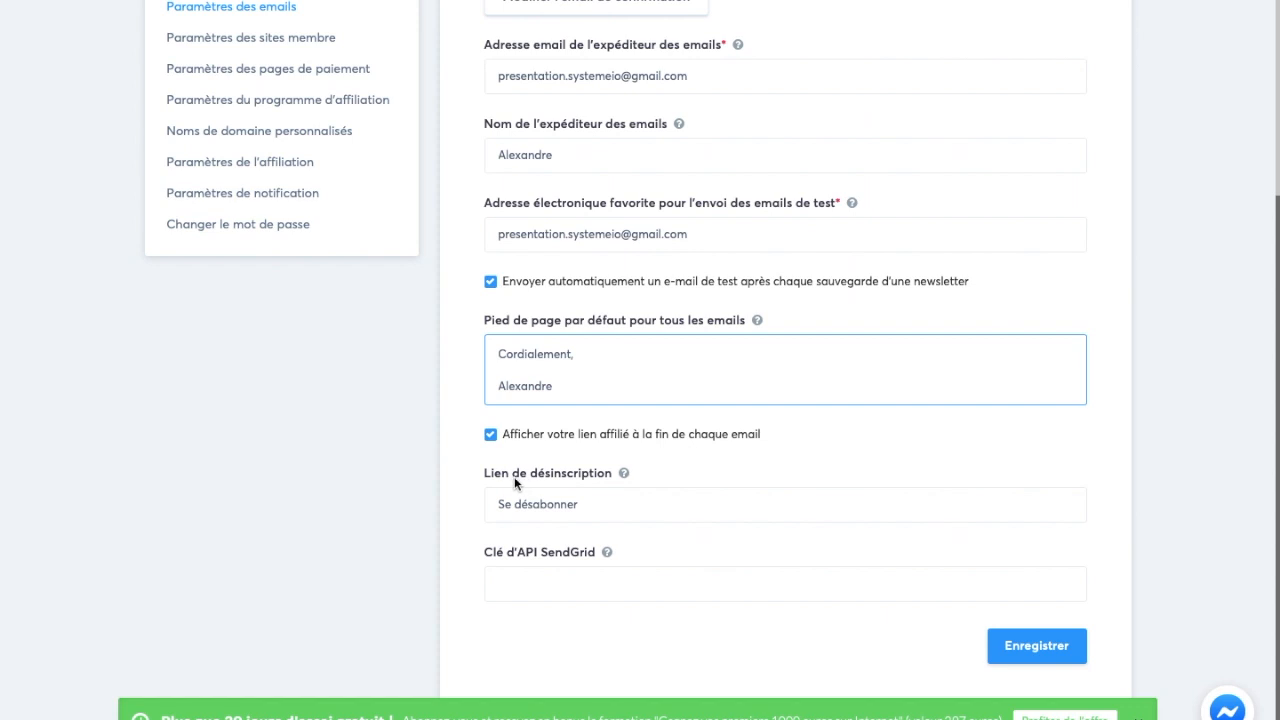
# Set the unsubscribe link text to "Cliquez ici pour se désabonner à nos conseils" and try to save the email settings
pyautogui.moveTo(609, 506); pyautogui.dragTo(434, 484)
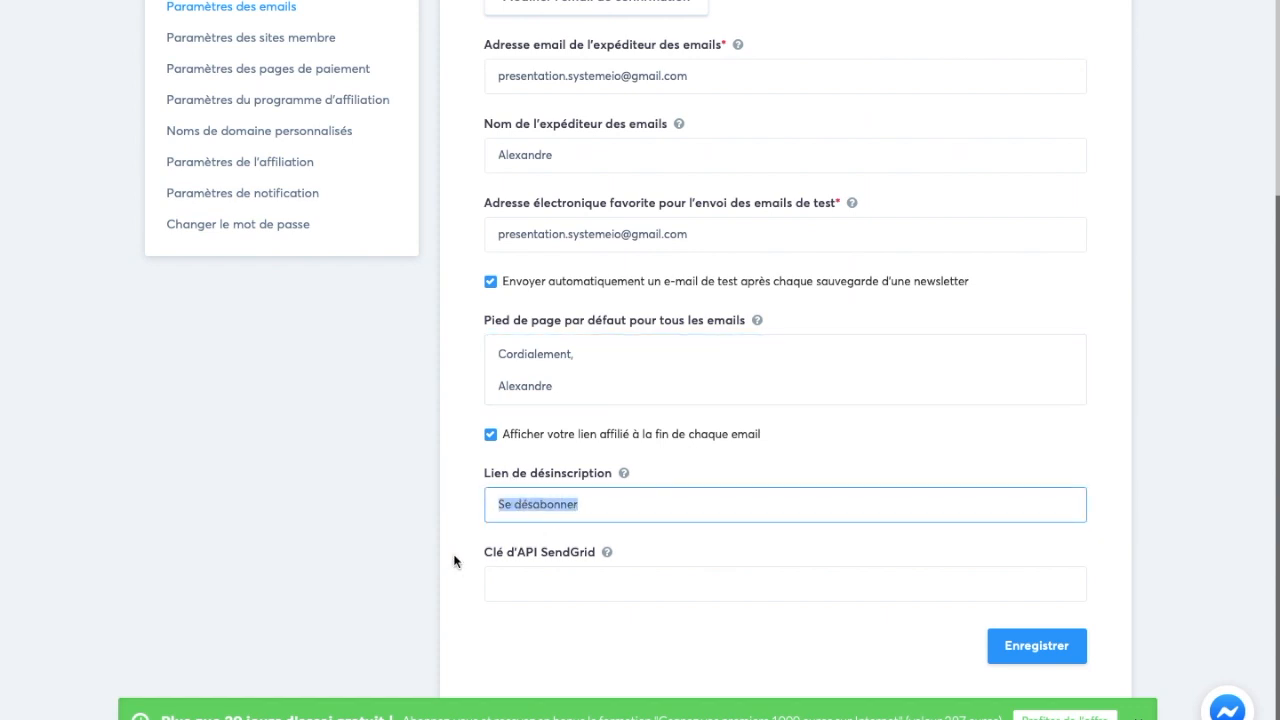
pyautogui.write('Cliquez ici pou')
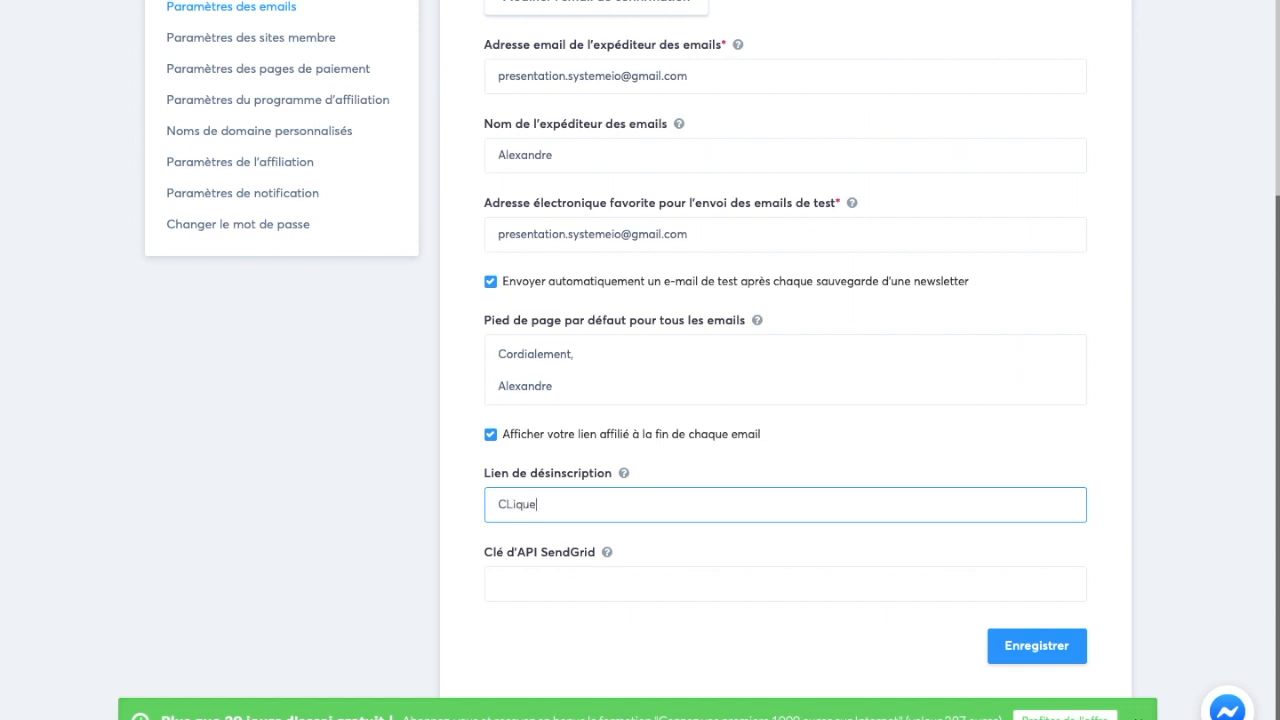
pyautogui.write('r se désabonner à nos c')
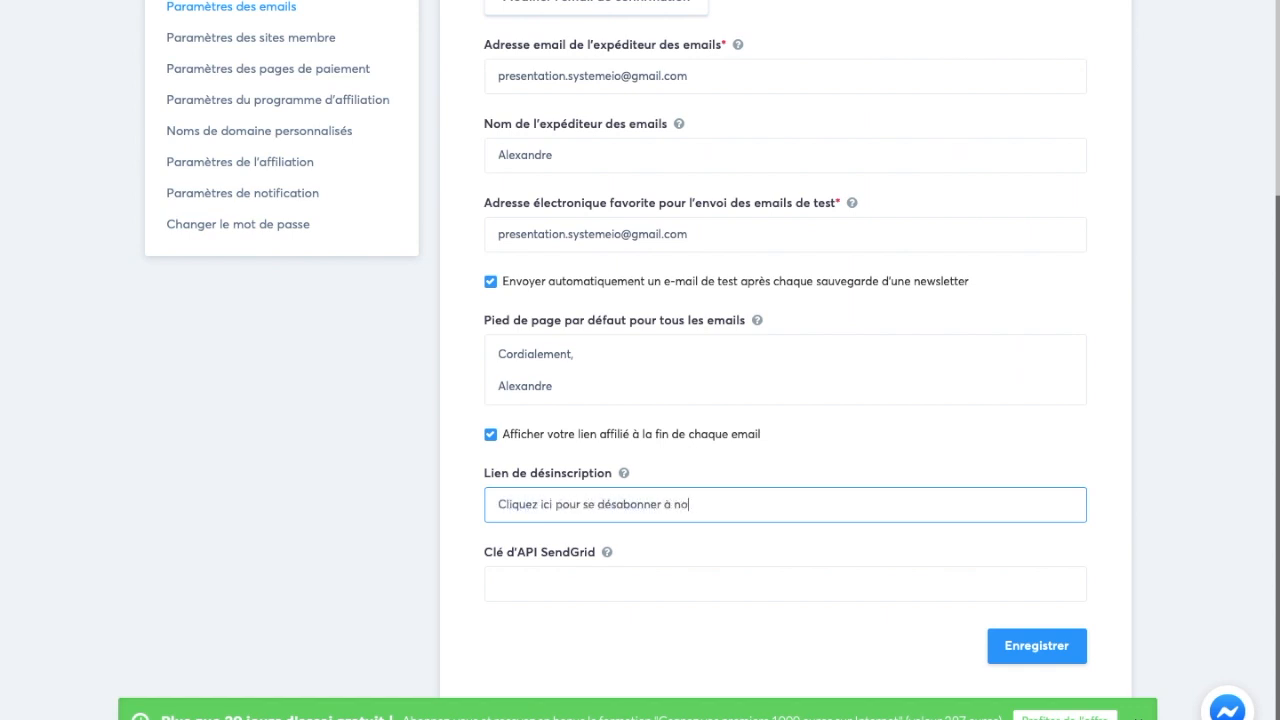
pyautogui.write('onseils')
pyautogui.click(1052, 646)
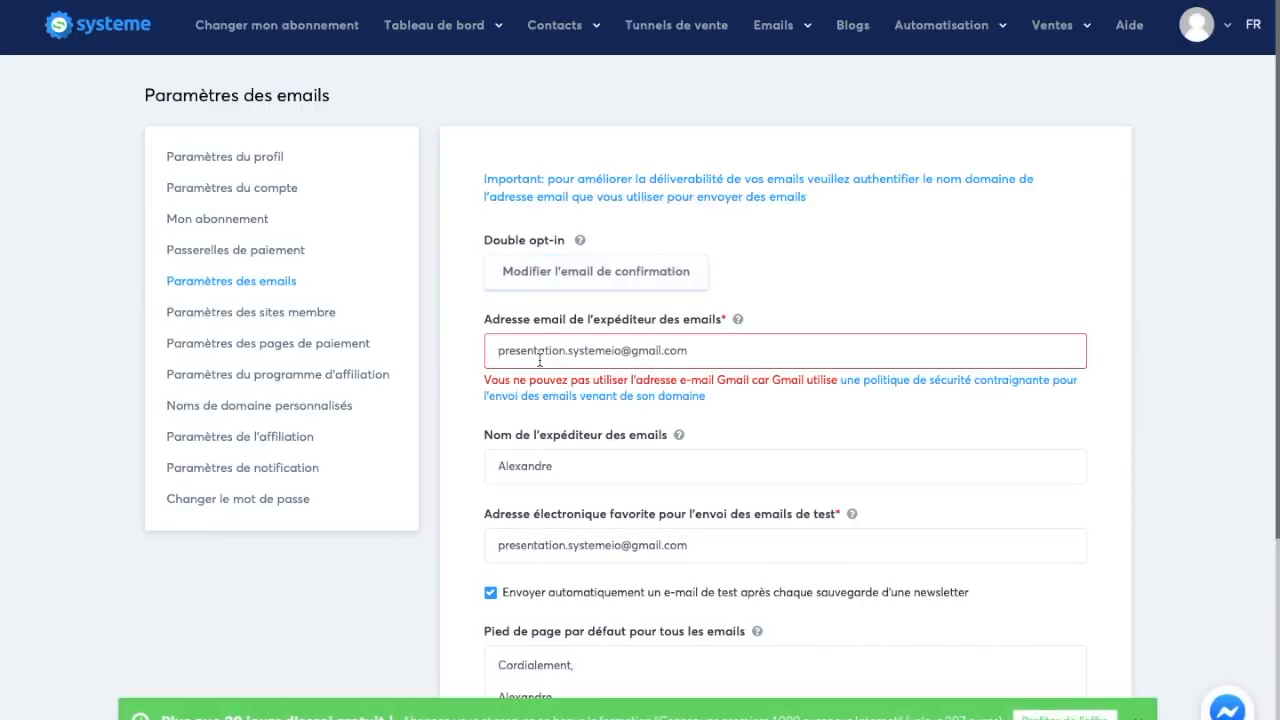
pyautogui.moveTo(642, 380); pyautogui.dragTo(756, 380)
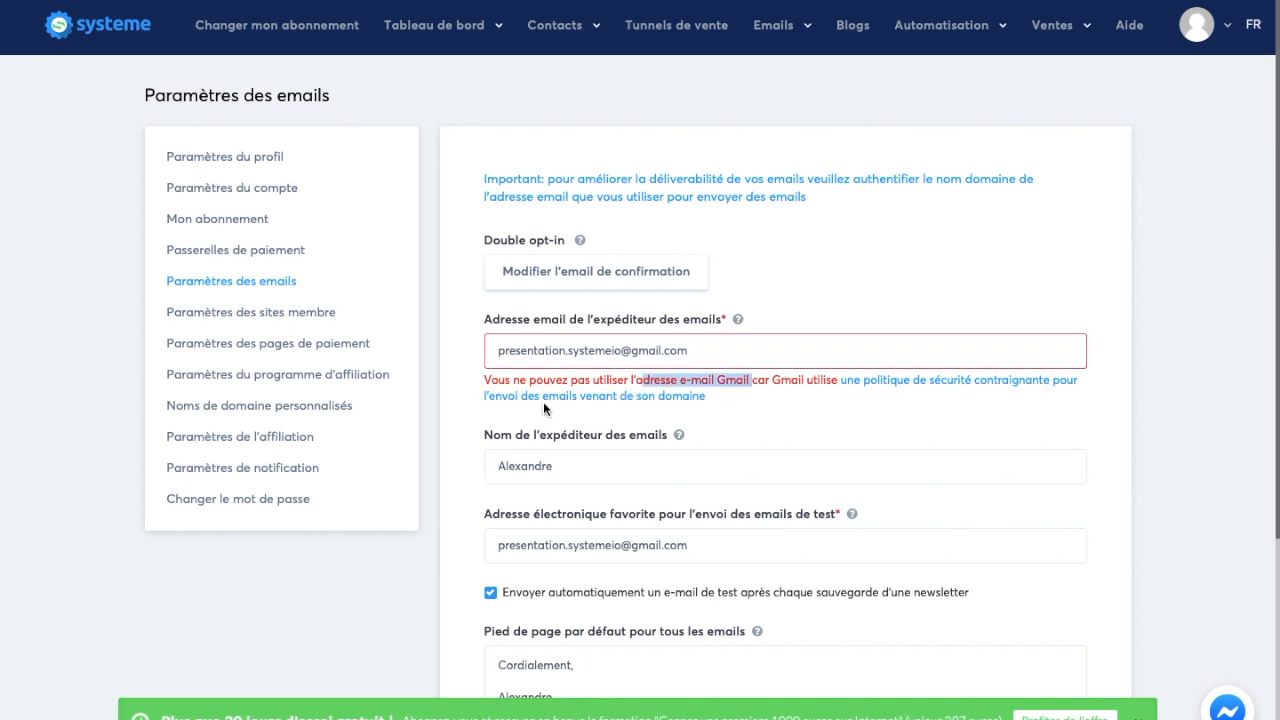
# Open the member site settings, replace the trainer name with the trainer's first name, and save
pyautogui.click(254, 312)
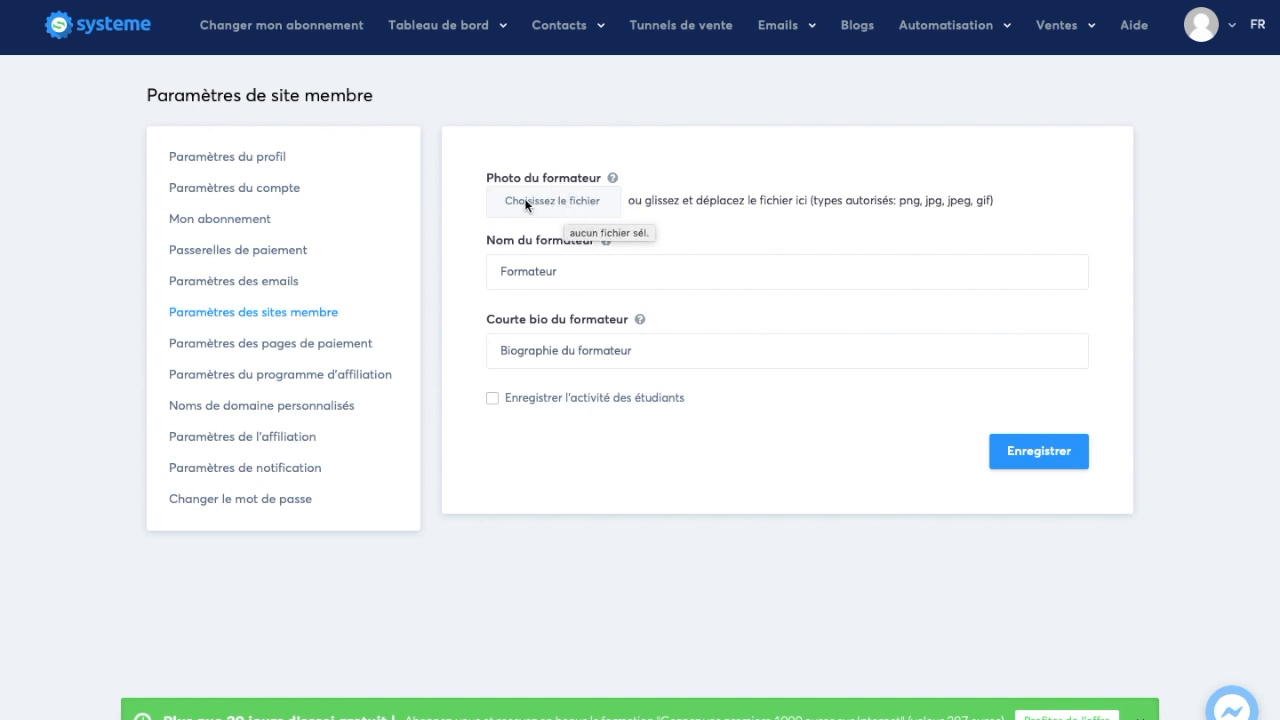
pyautogui.moveTo(571, 266); pyautogui.dragTo(471, 271)
pyautogui.write('Alexandre')
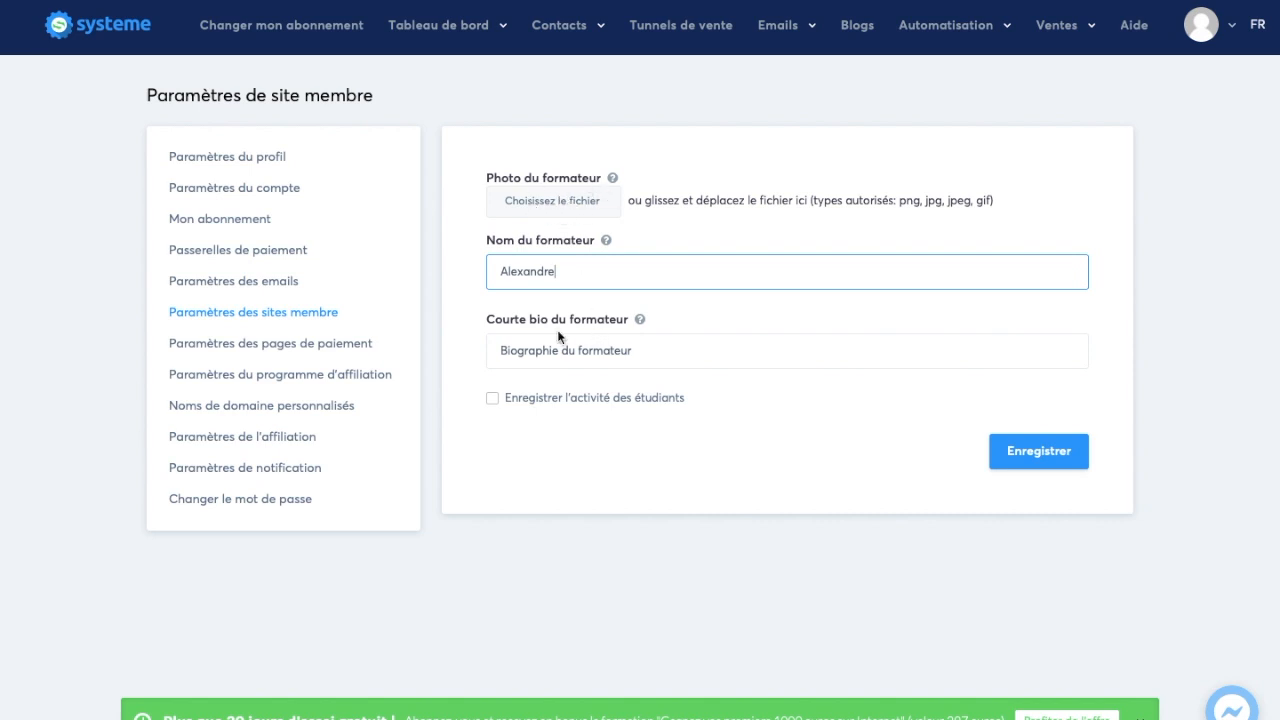
pyautogui.click(620, 358)
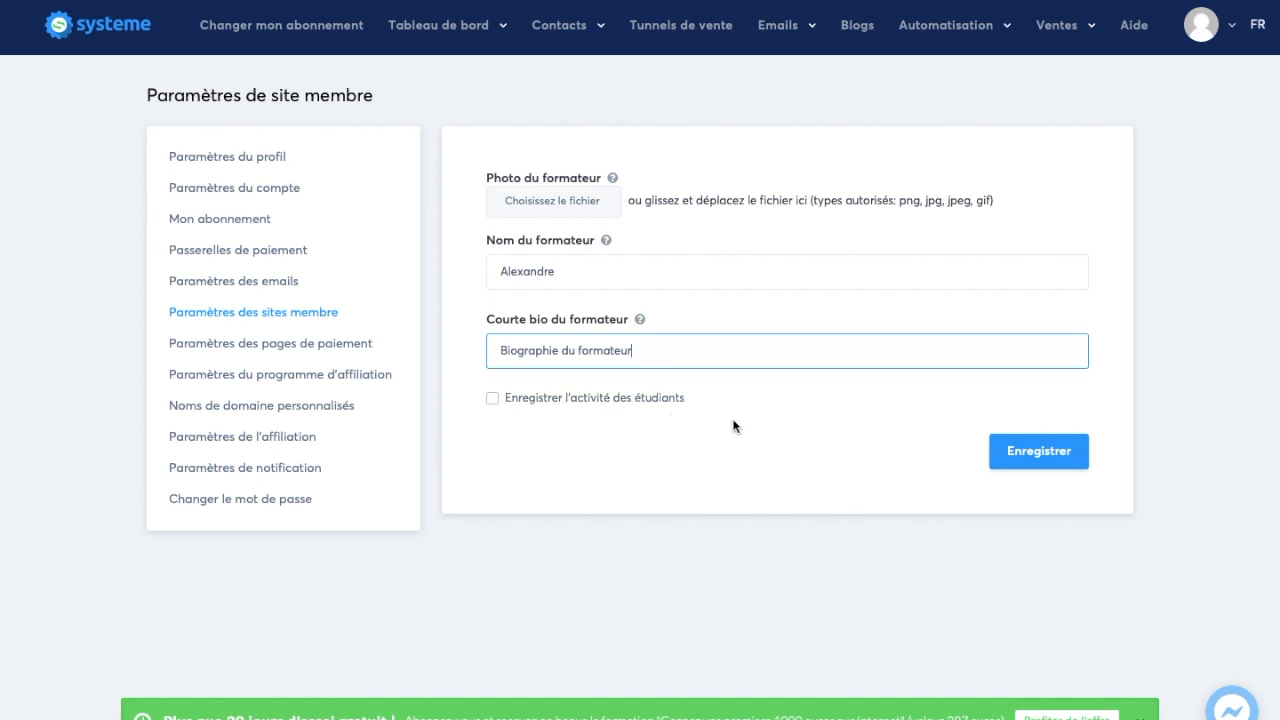
pyautogui.click(1032, 467)
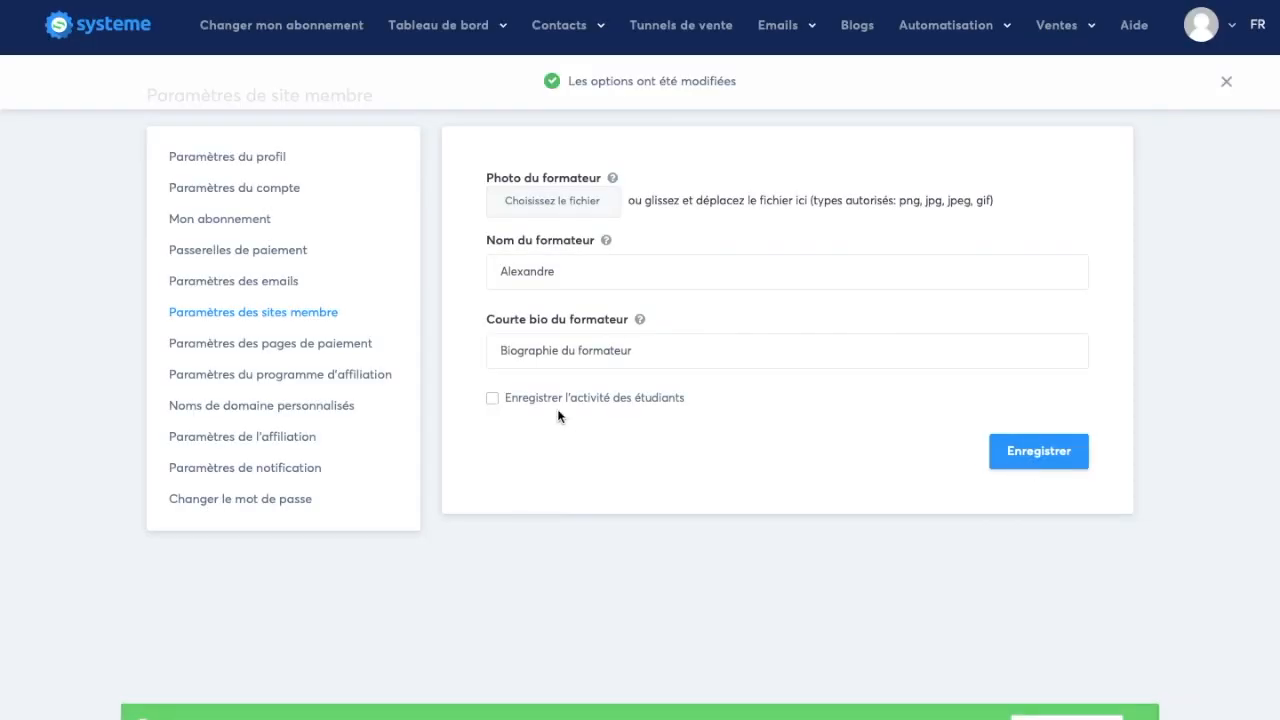
# Open the payment page settings and examine the general terms text, especially the NOMSOCIETE and ADRESSE SOCIETE placeholders
pyautogui.click(327, 346)
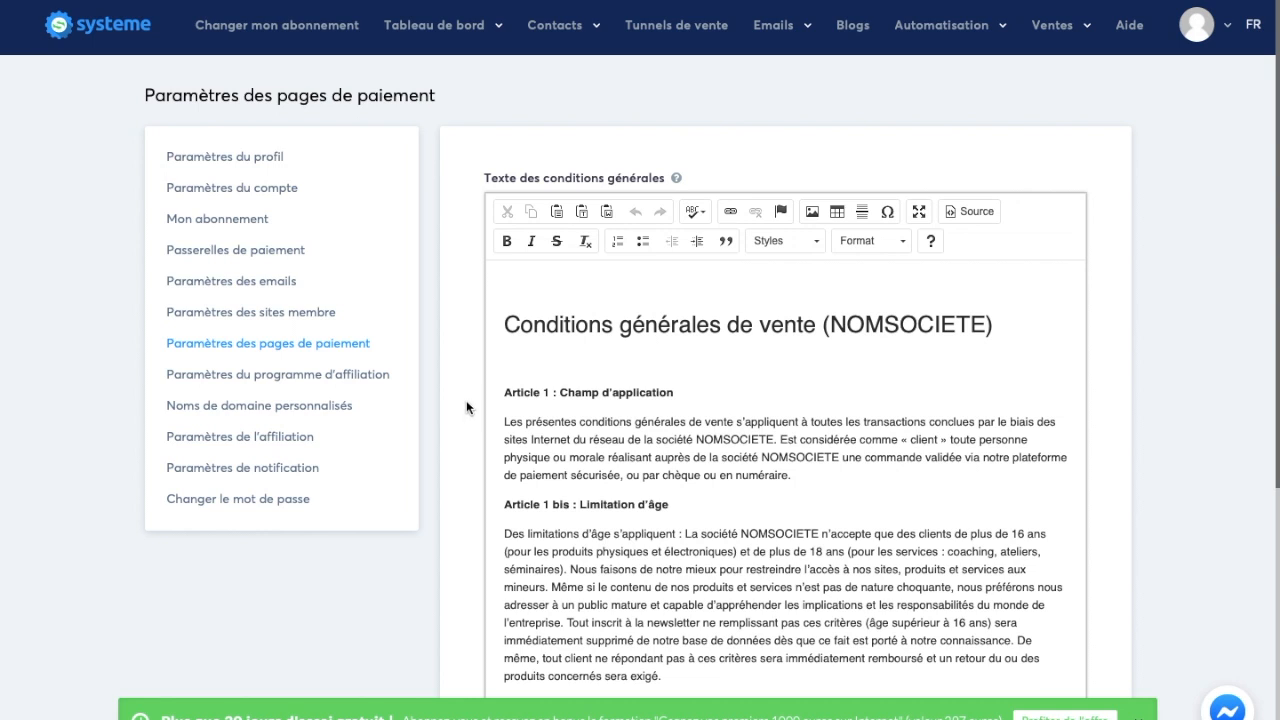
pyautogui.scroll(-1, 466, 400)
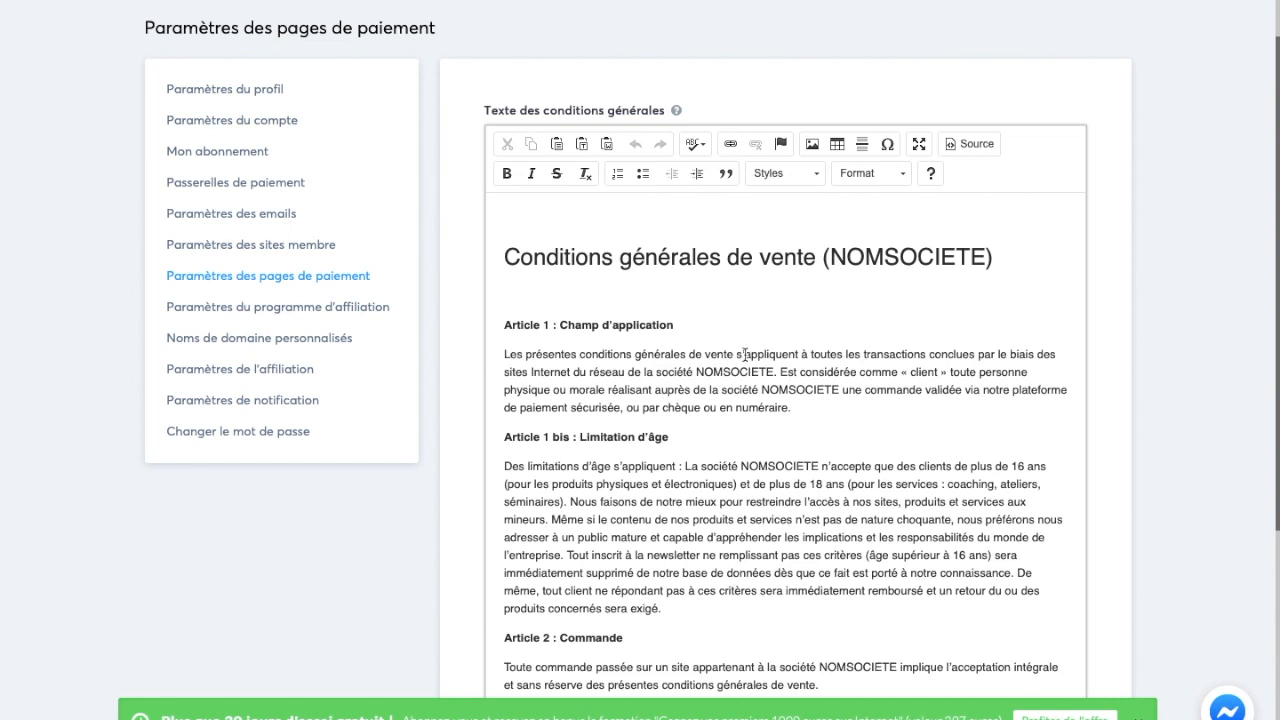
pyautogui.moveTo(995, 258); pyautogui.dragTo(824, 262)
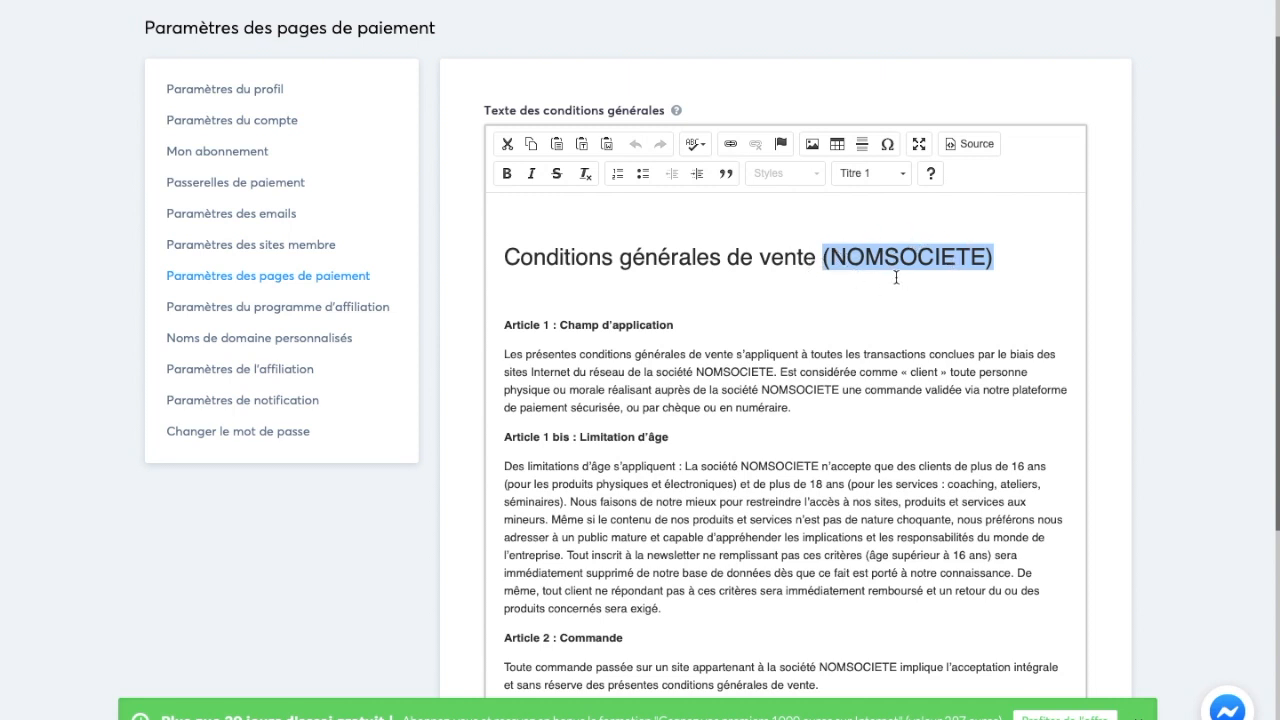
pyautogui.scroll(-3, 883, 297)
pyautogui.doubleClick(738, 270)
pyautogui.doubleClick(800, 288)
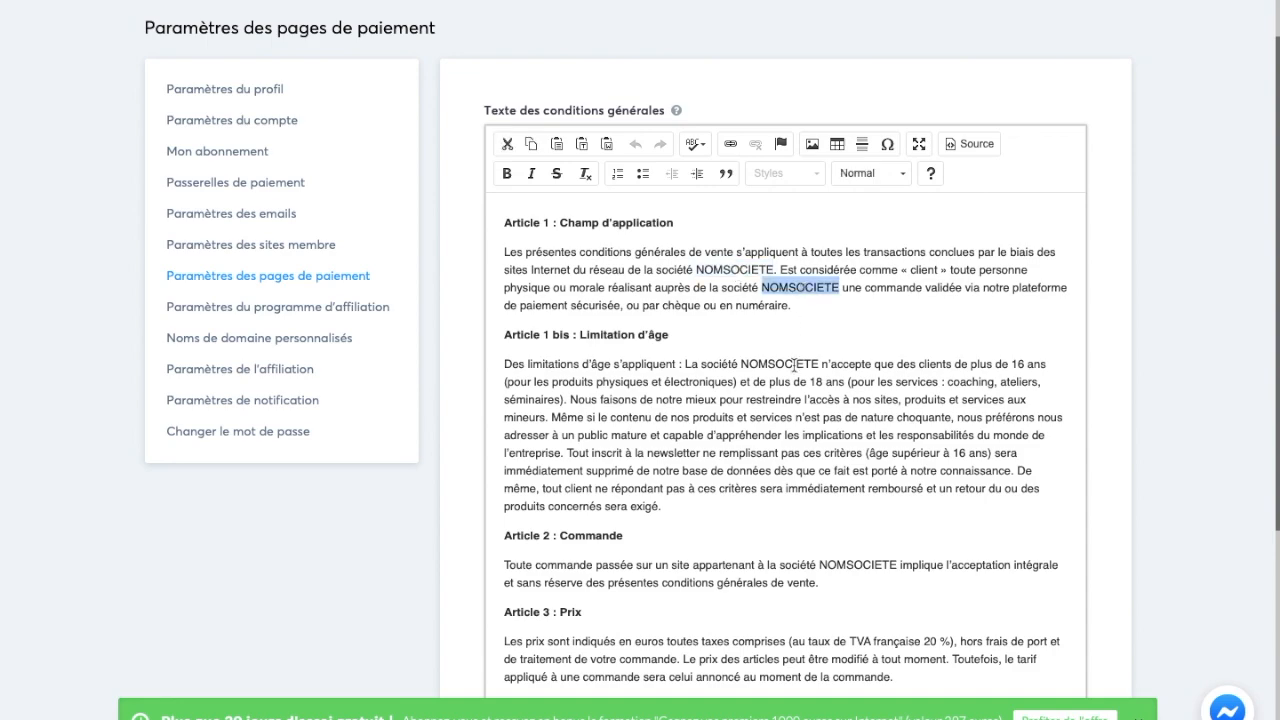
pyautogui.doubleClick(790, 364)
pyautogui.scroll(-3, 838, 430)
pyautogui.scroll(-10, 838, 430)
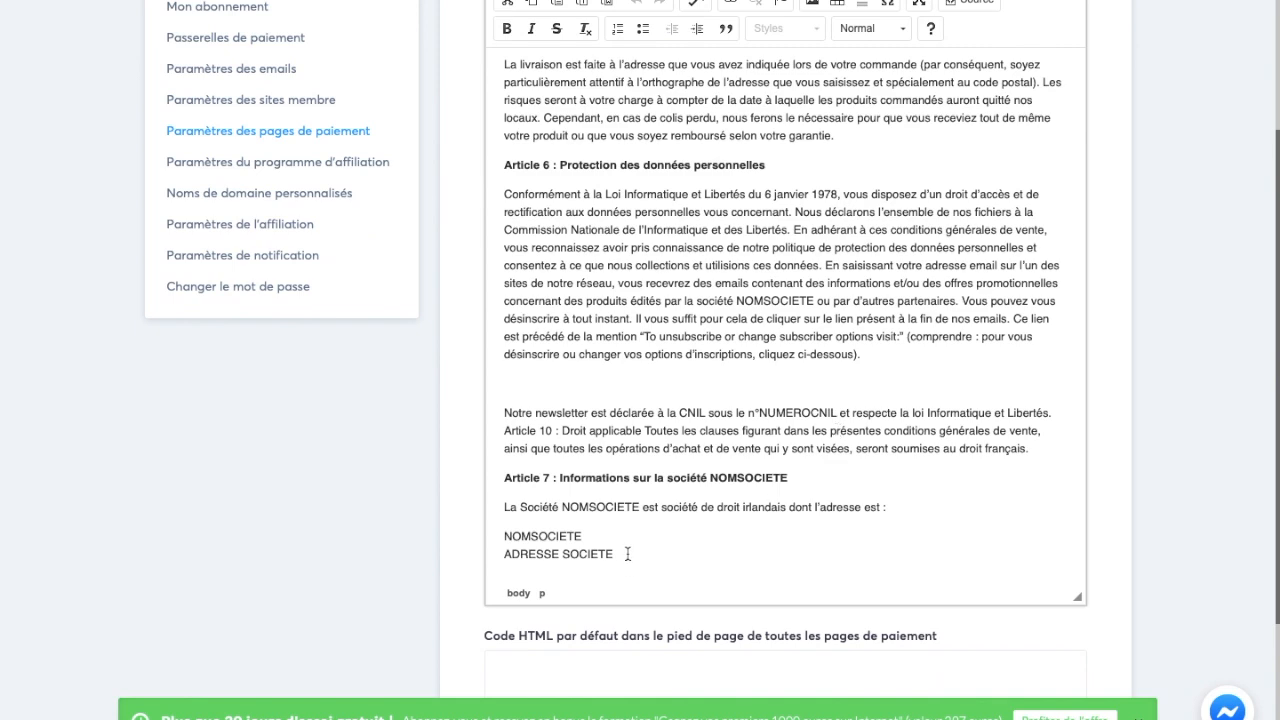
pyautogui.moveTo(628, 554); pyautogui.dragTo(549, 507)
pyautogui.click(408, 496)
pyautogui.scroll(1, 408, 496)
pyautogui.scroll(3, 408, 495)
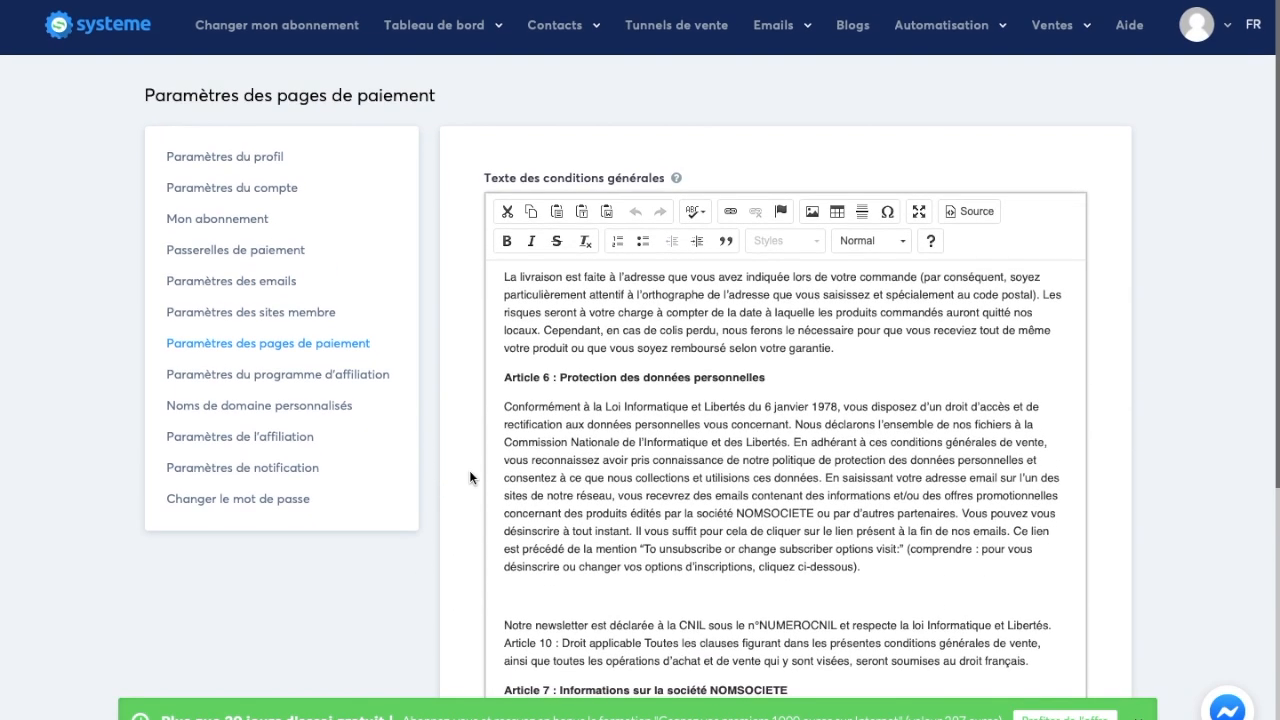
pyautogui.scroll(4, 553, 415)
pyautogui.scroll(6, 553, 415)
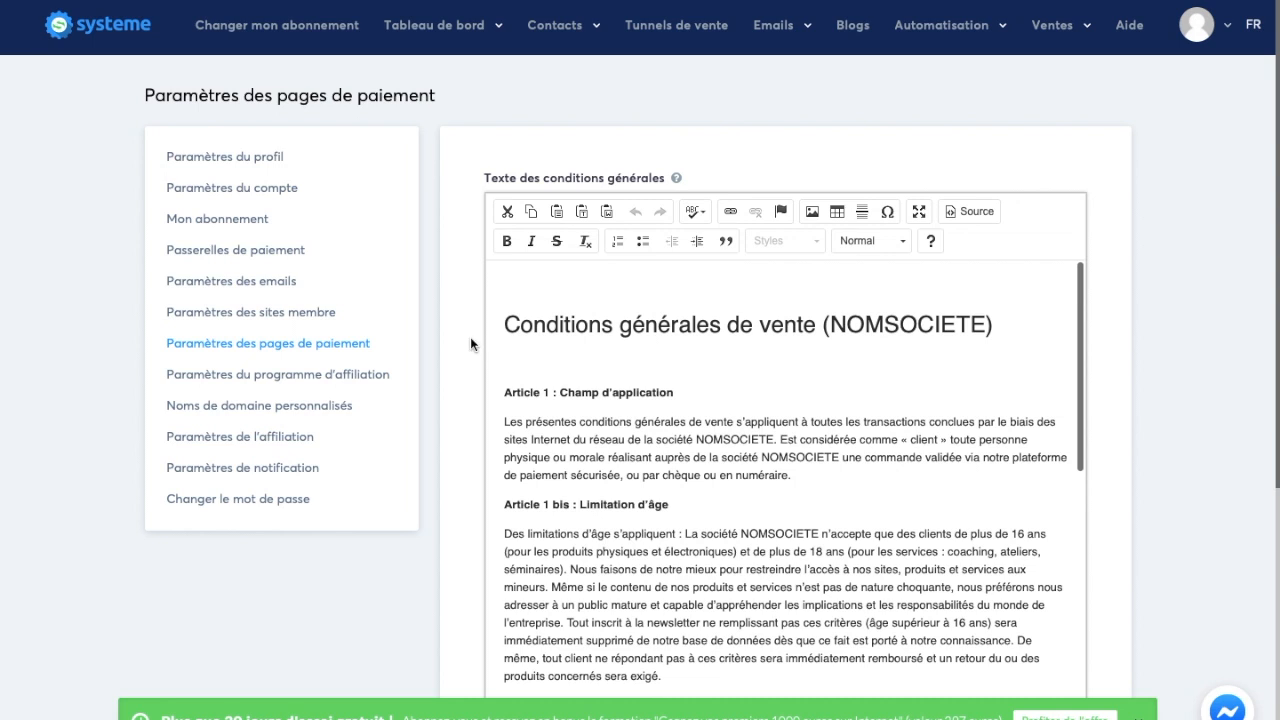
# Open the affiliate program settings and set the default commission to 30%
pyautogui.click(308, 383)
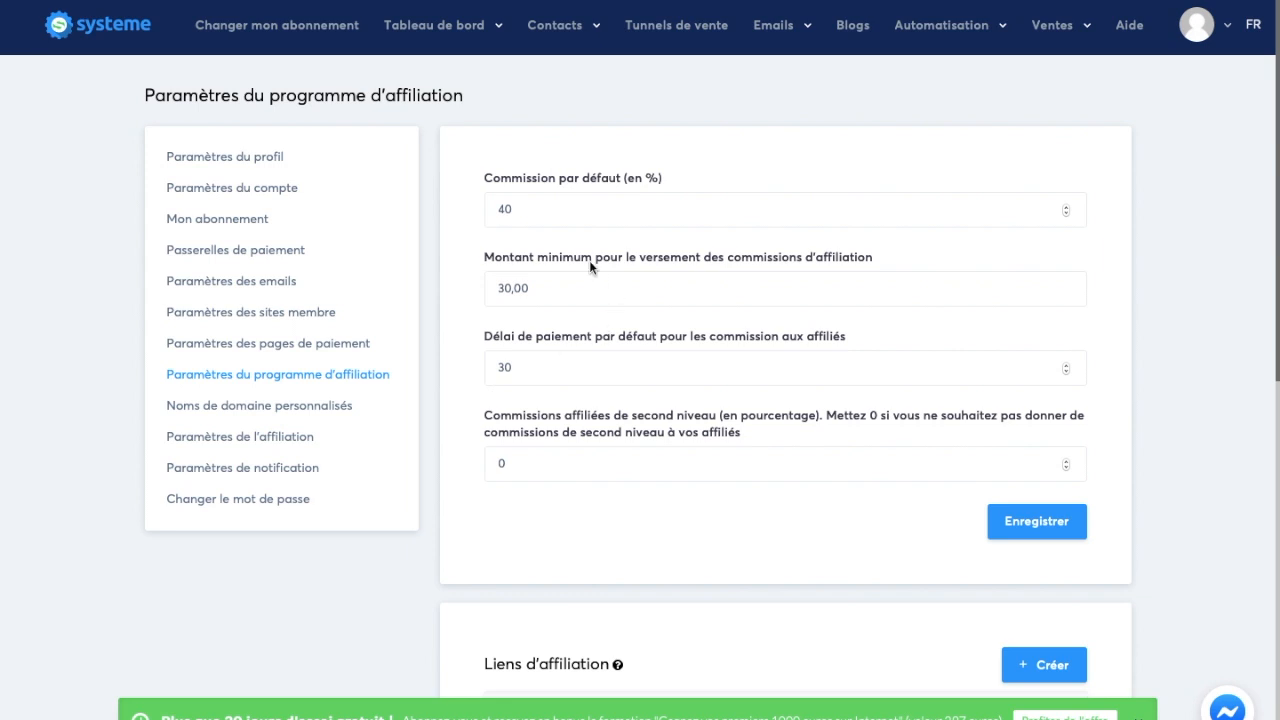
pyautogui.click(604, 213)
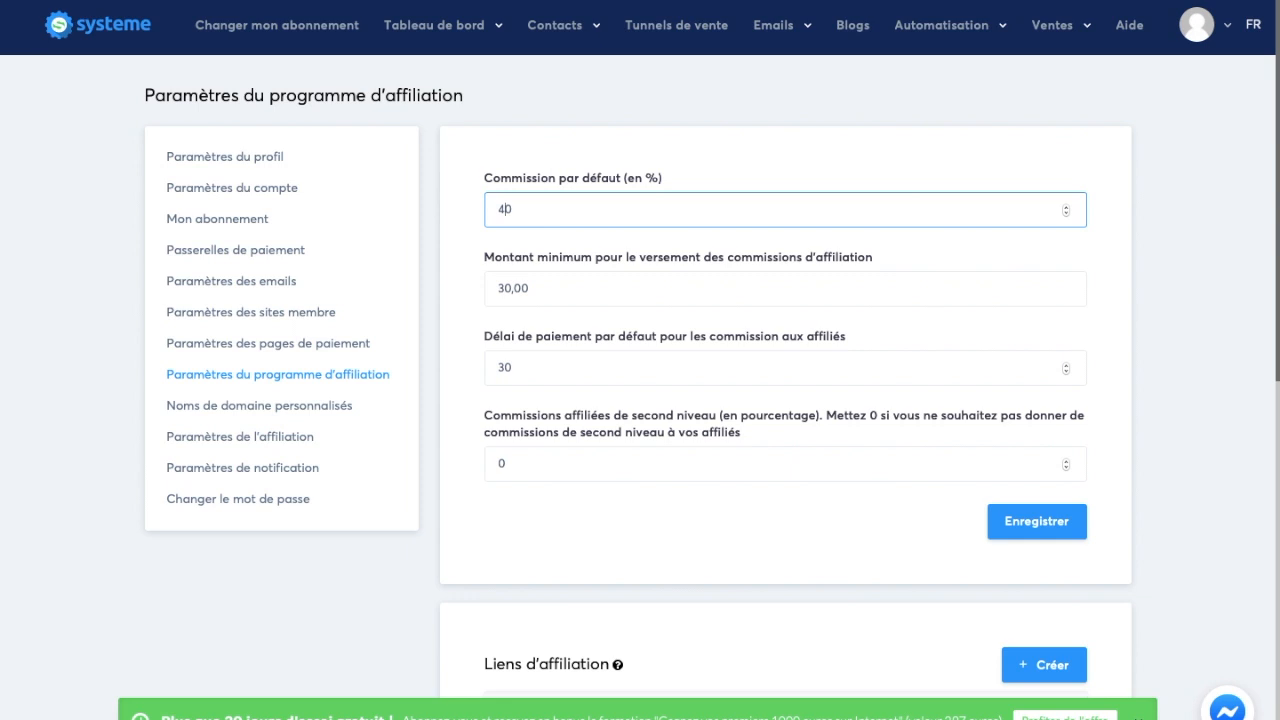
pyautogui.click(505, 209)
pyautogui.press('BackSpace')
pyautogui.write('3')
# Check the sales funnel steps available for a new affiliate link without creating one, and open the custom domain names settings
pyautogui.scroll(-1, 557, 243)
pyautogui.scroll(-1, 584, 241)
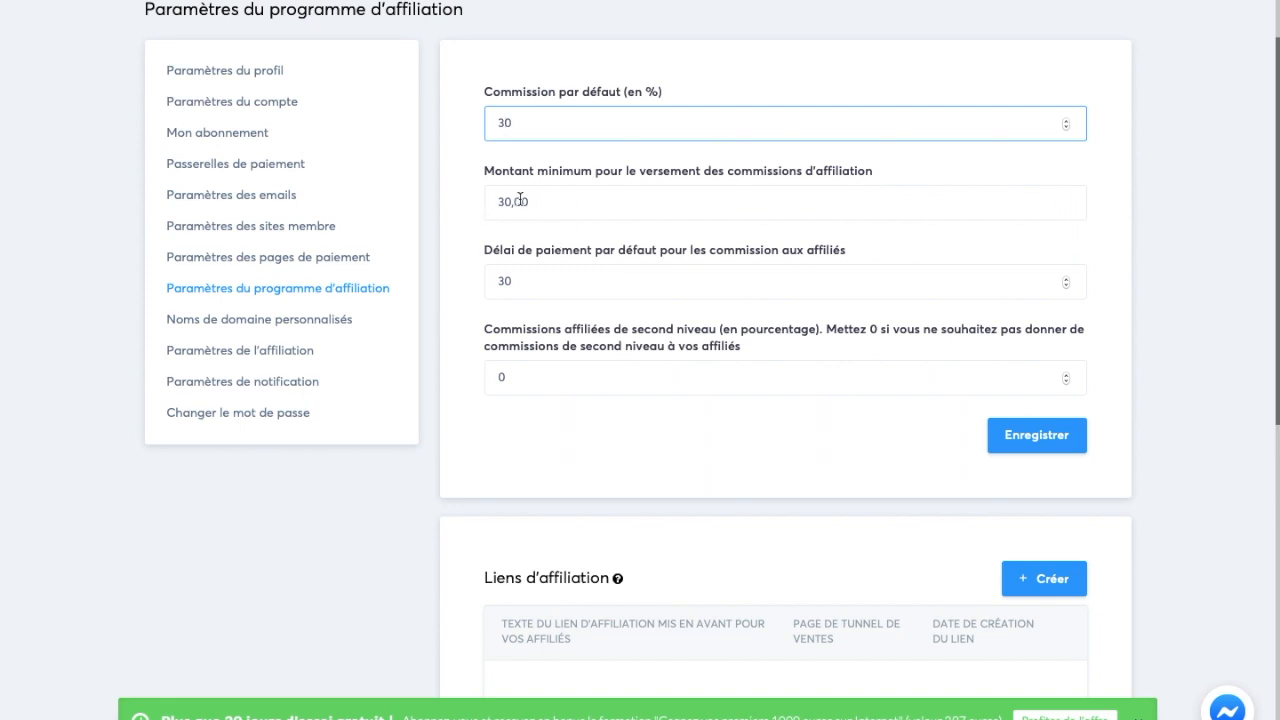
pyautogui.scroll(-1, 613, 253)
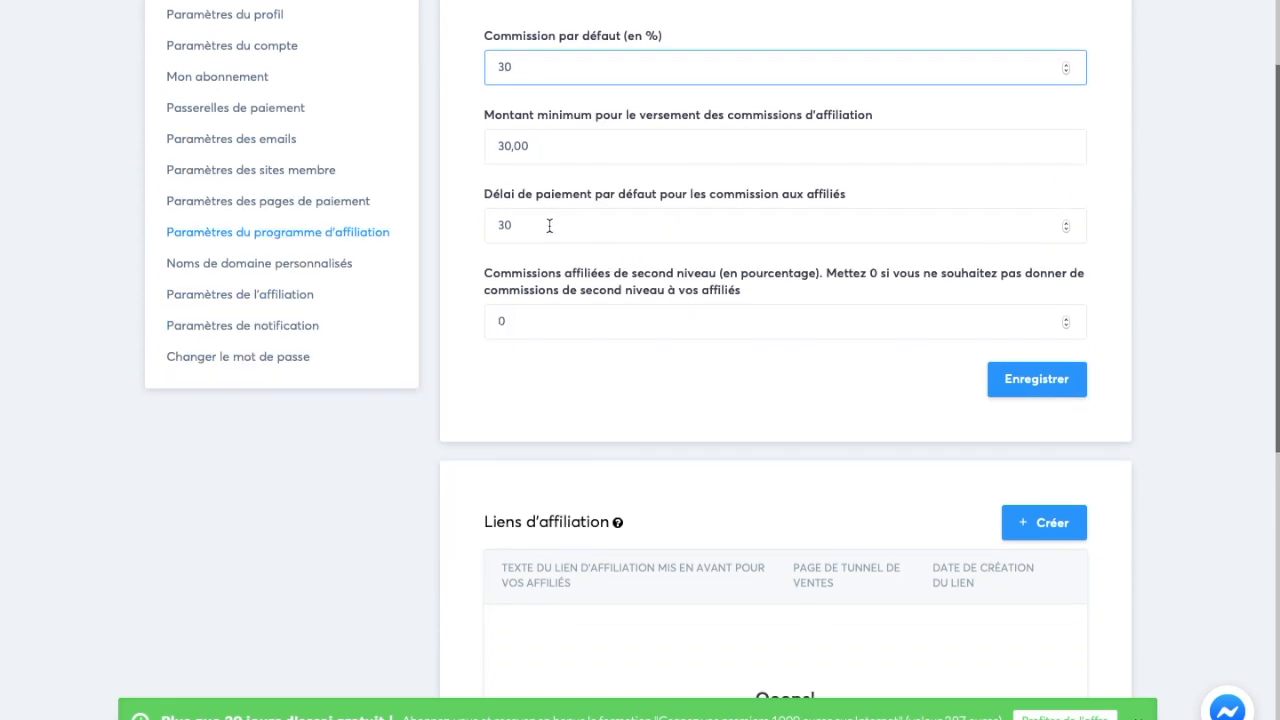
pyautogui.scroll(-1, 800, 208)
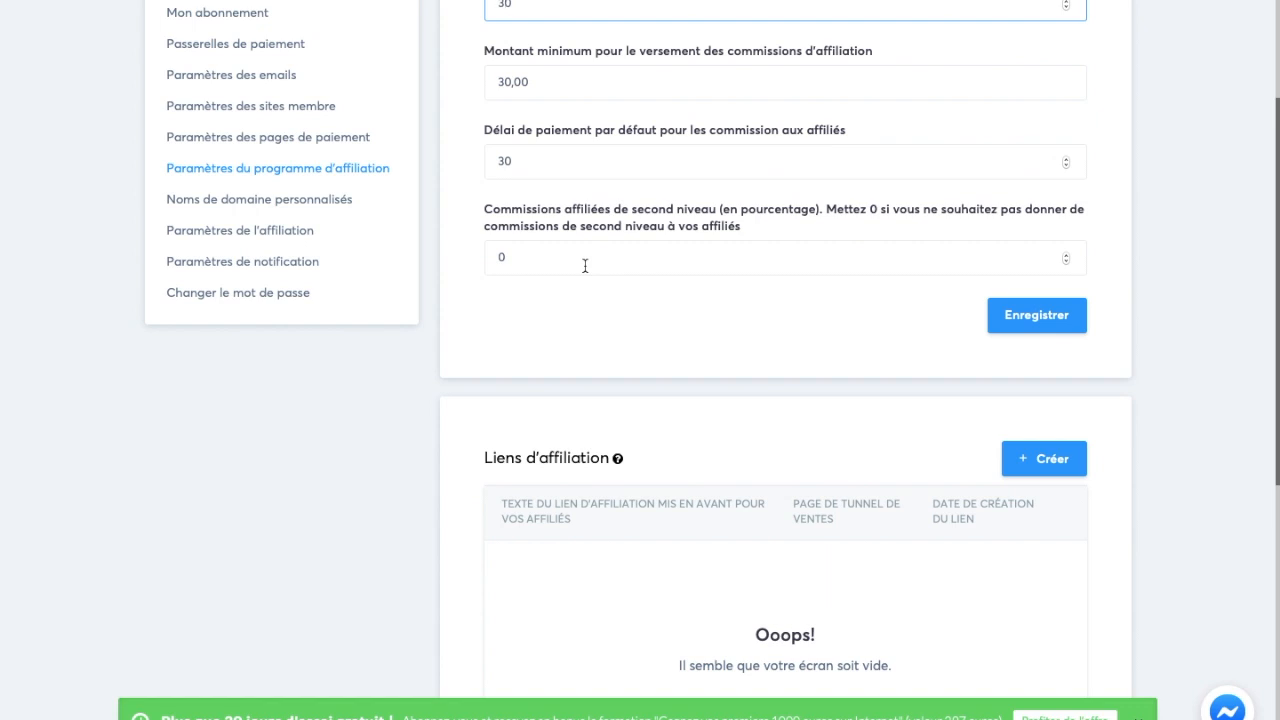
pyautogui.scroll(-2, 654, 350)
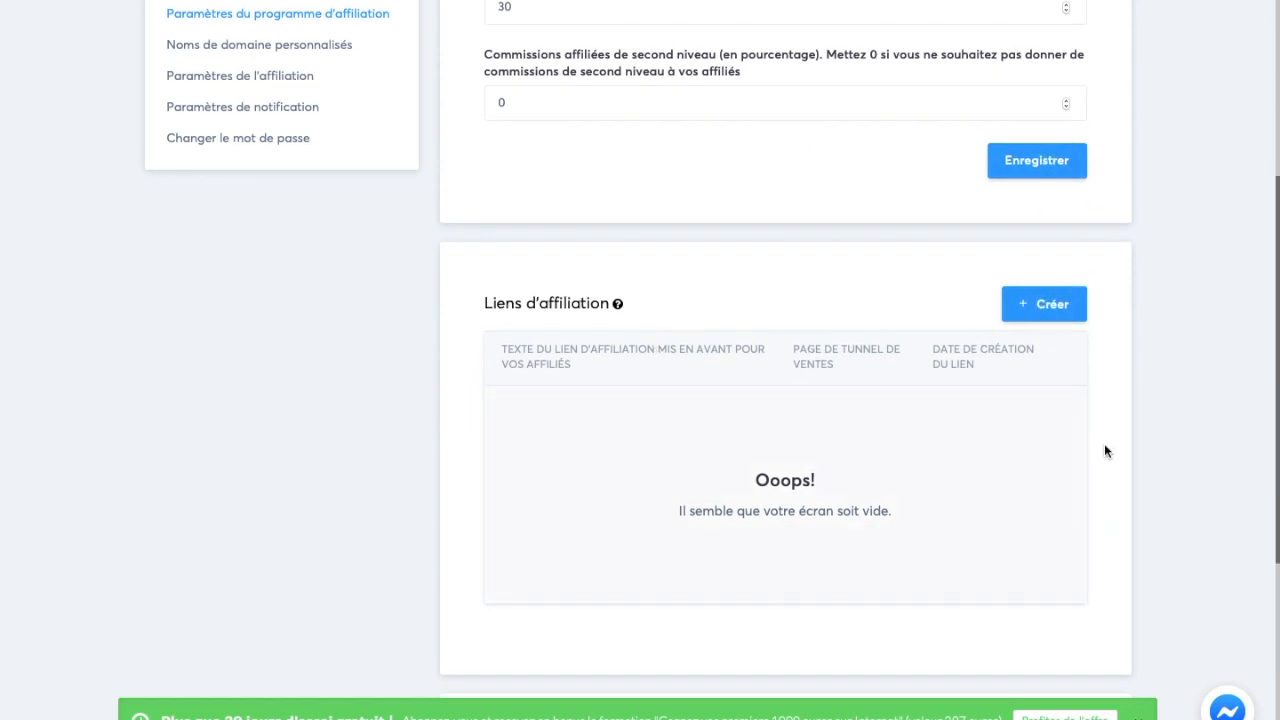
pyautogui.click(1028, 305)
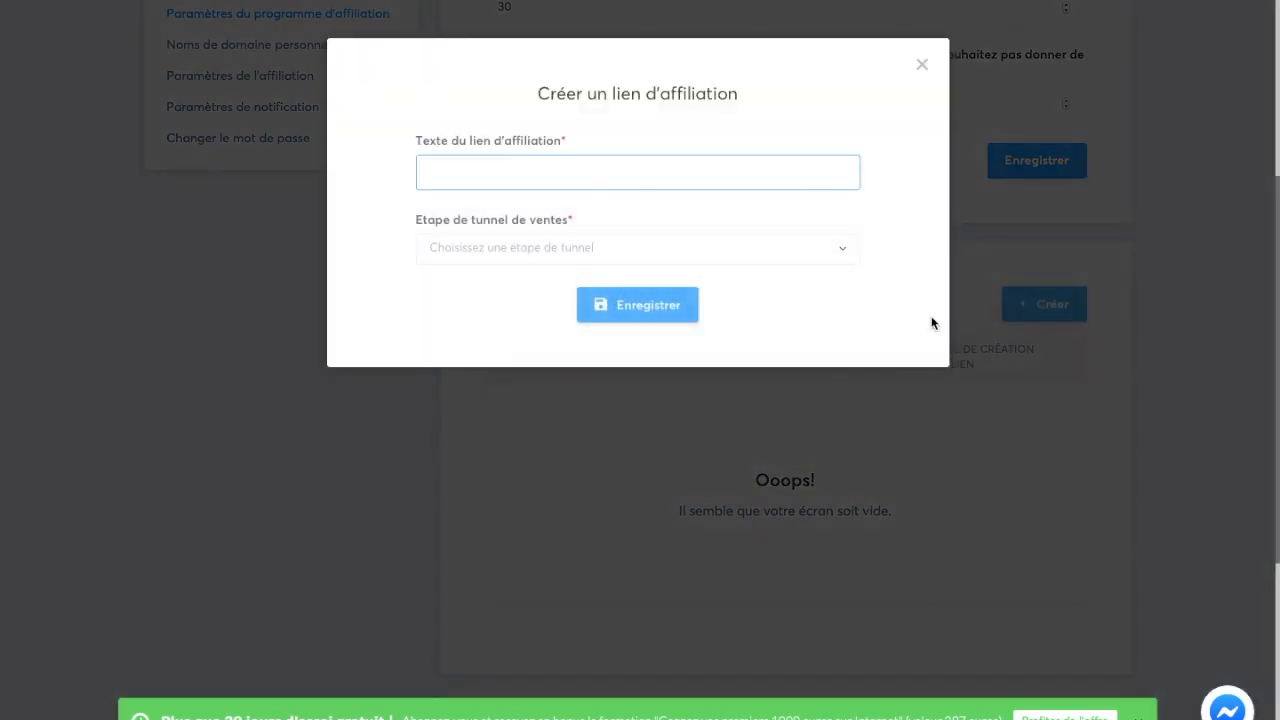
pyautogui.click(592, 252)
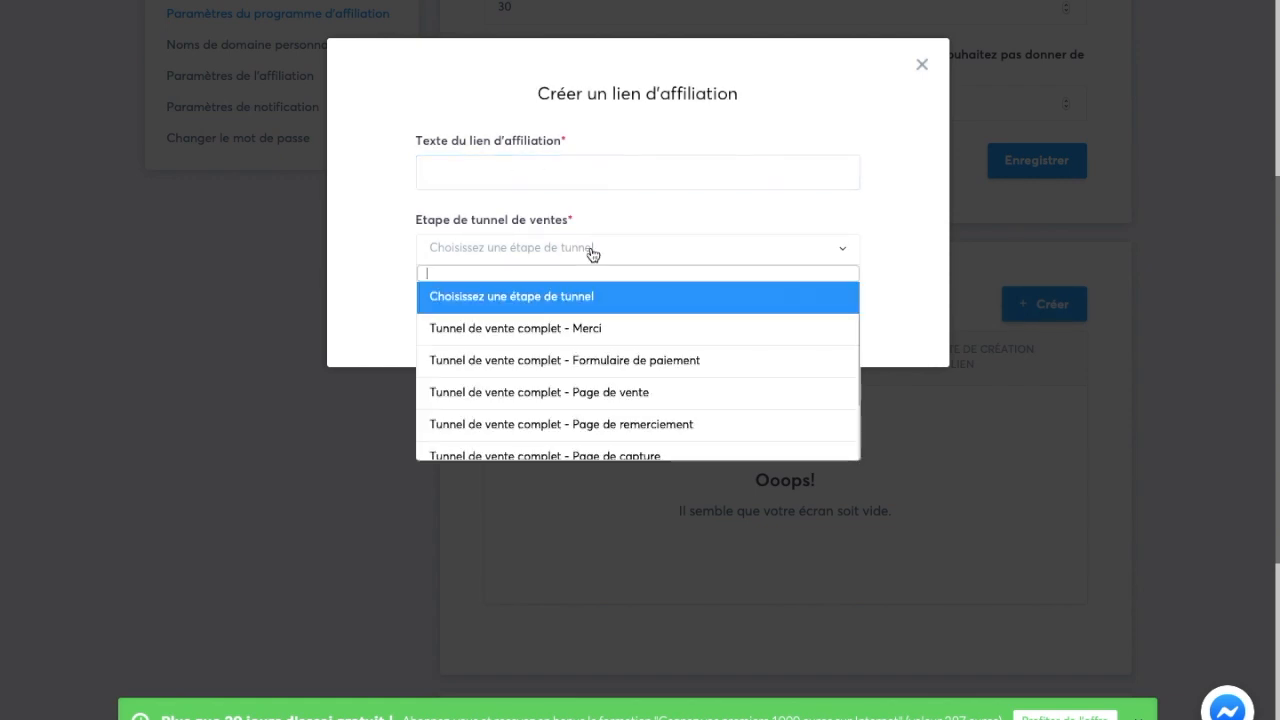
pyautogui.click(922, 66)
pyautogui.scroll(4, 567, 242)
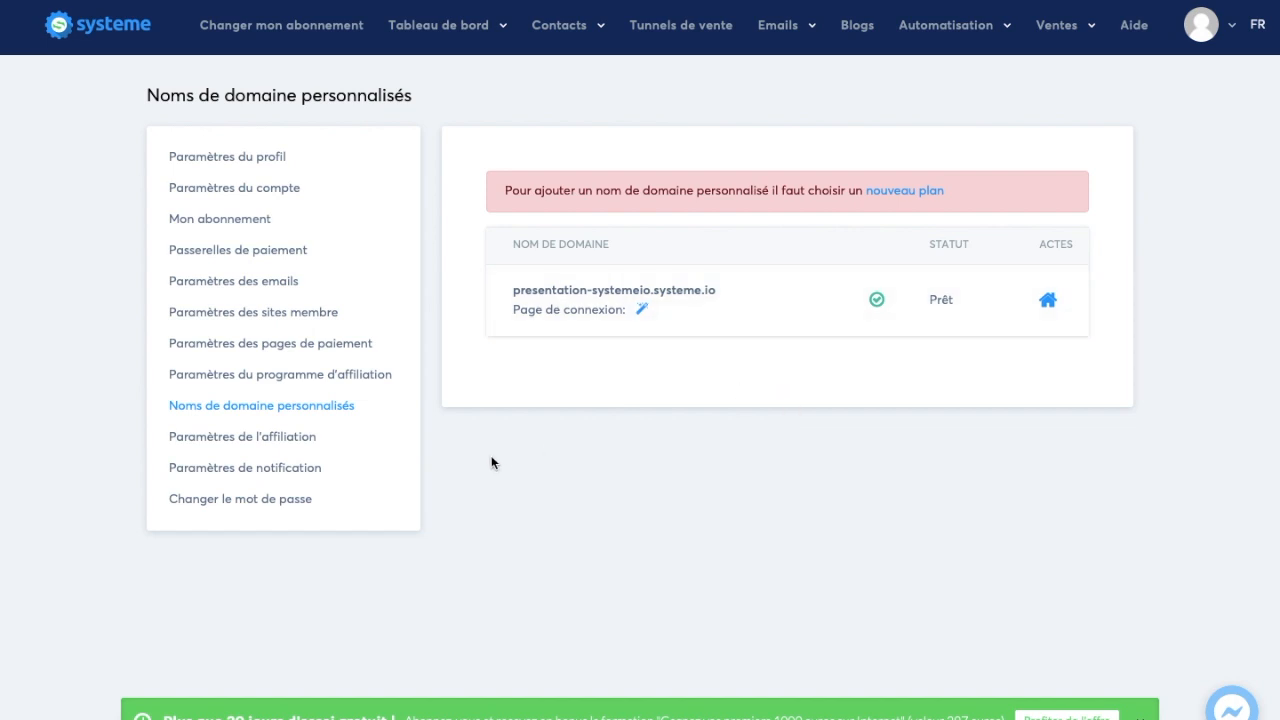
# Review the remaining settings pages in turn: affiliation commission payout methods, notification options and the password change form
pyautogui.click(303, 440)
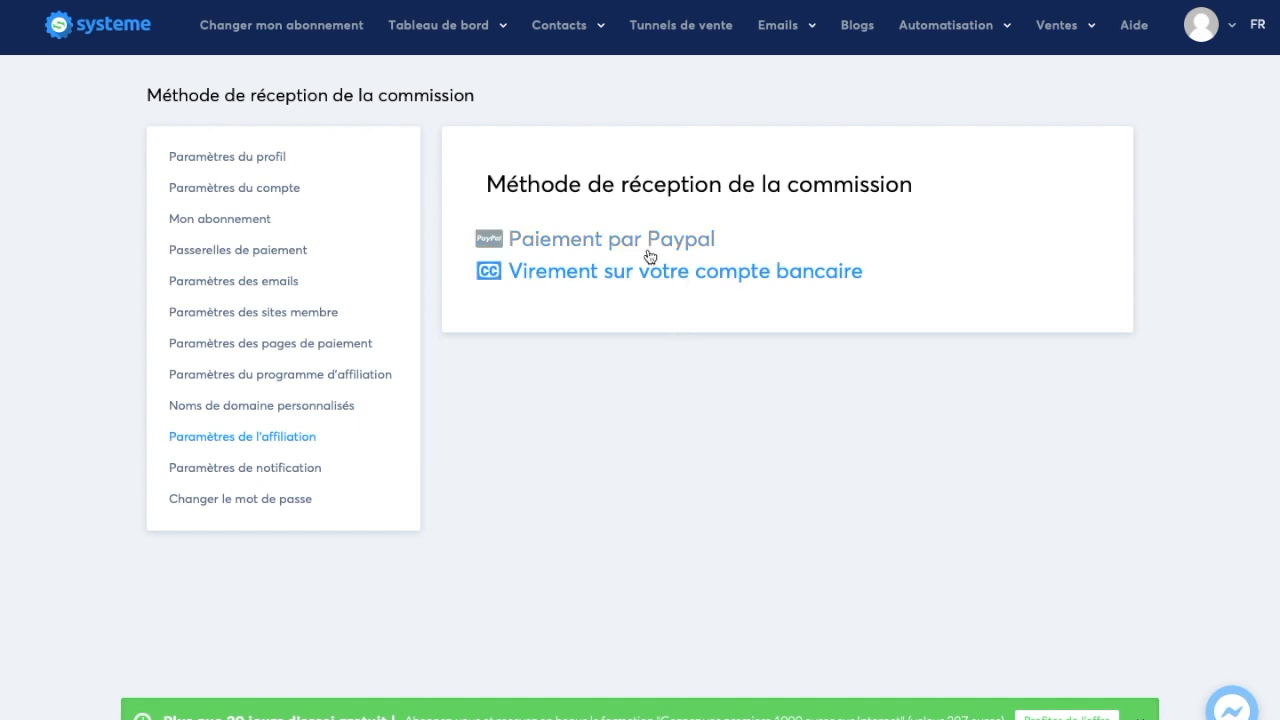
pyautogui.click(238, 474)
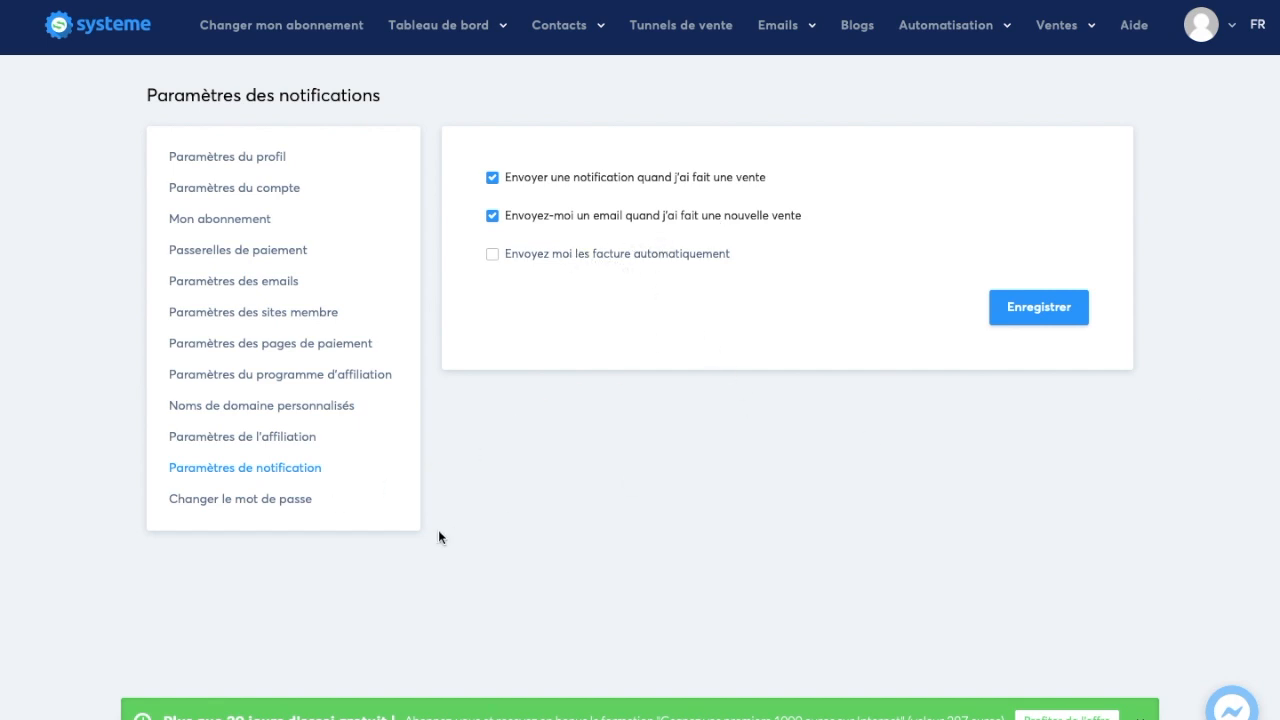
pyautogui.click(237, 499)
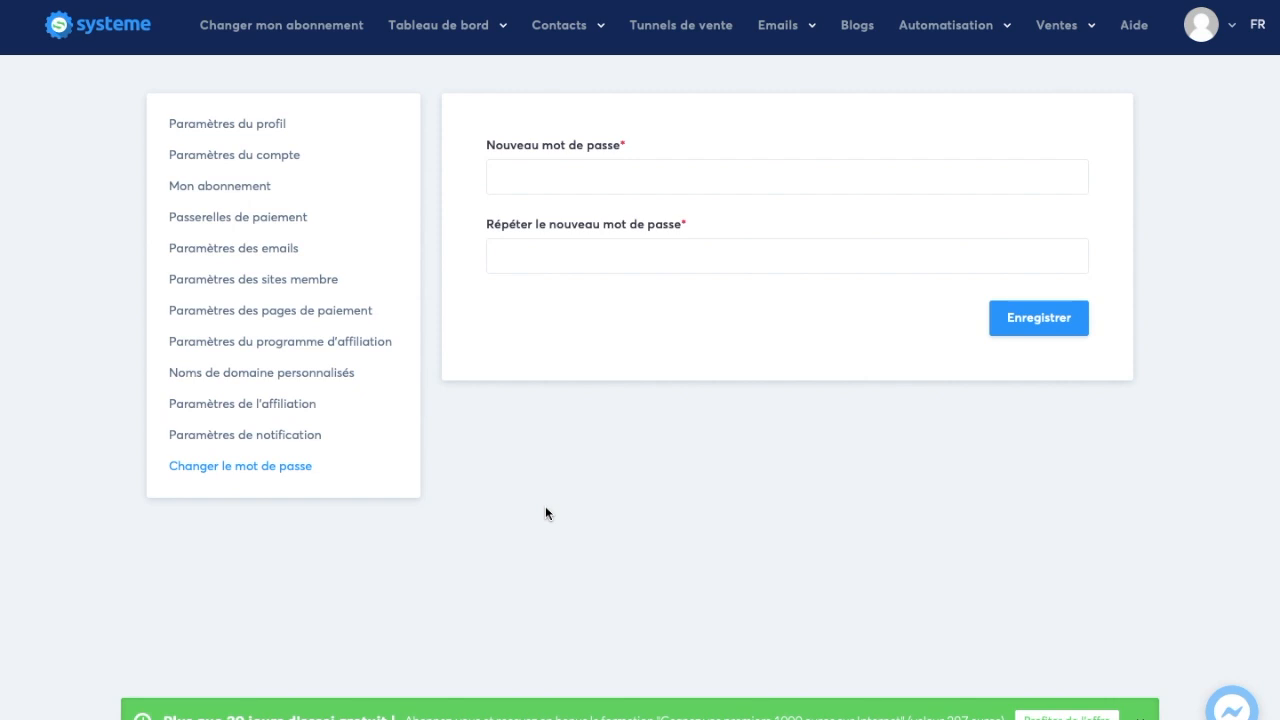
# Look over the list of account settings in the profile menu, and open the sales funnels overview
pyautogui.click(1205, 35)
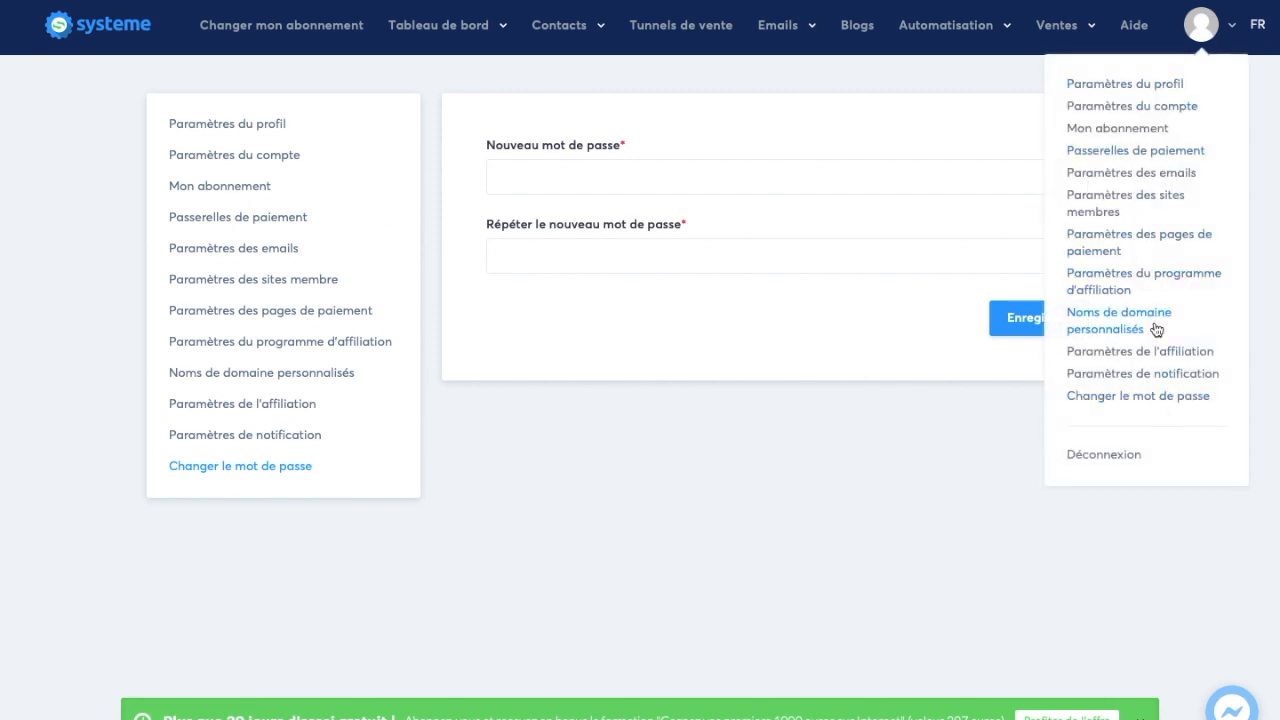
pyautogui.click(548, 460)
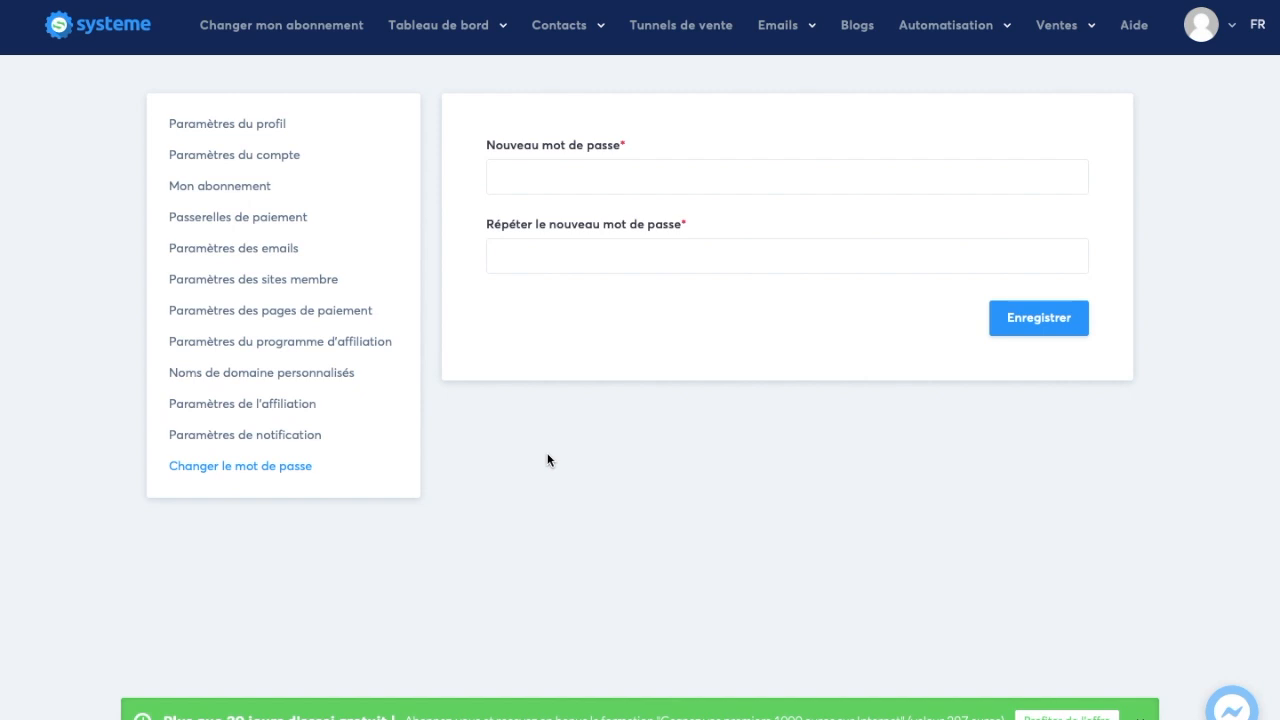
pyautogui.click(686, 36)
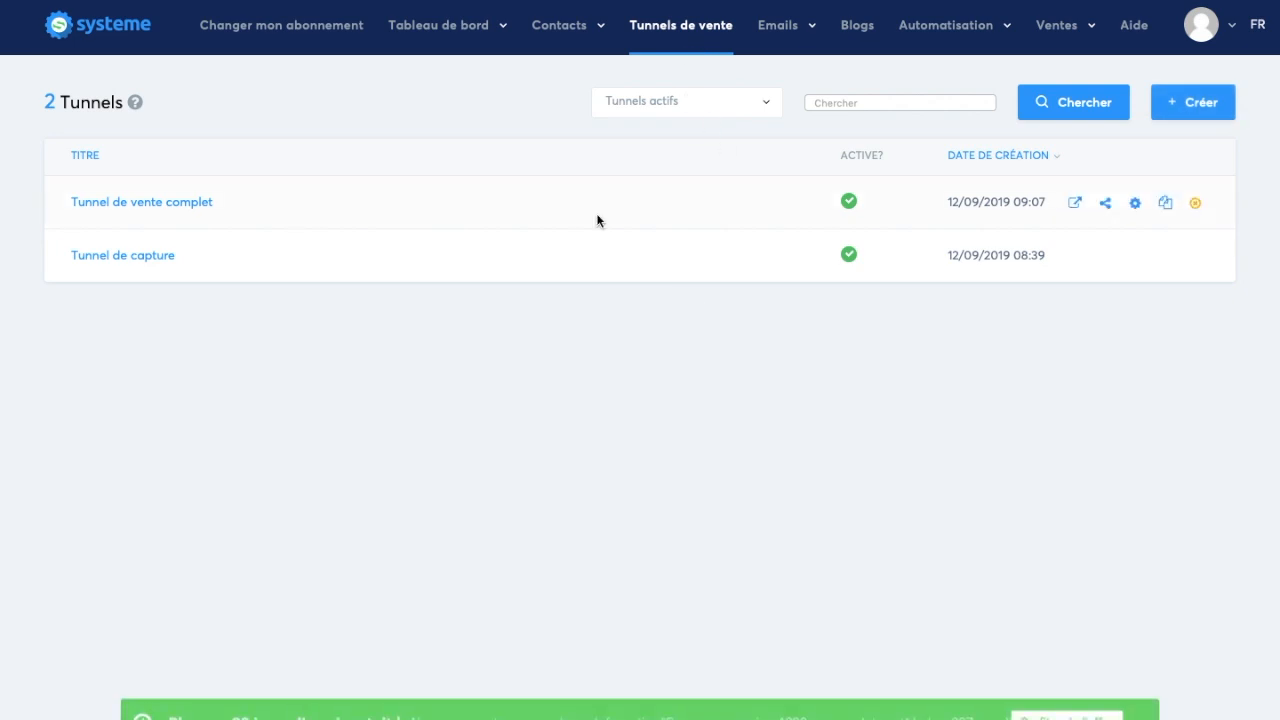